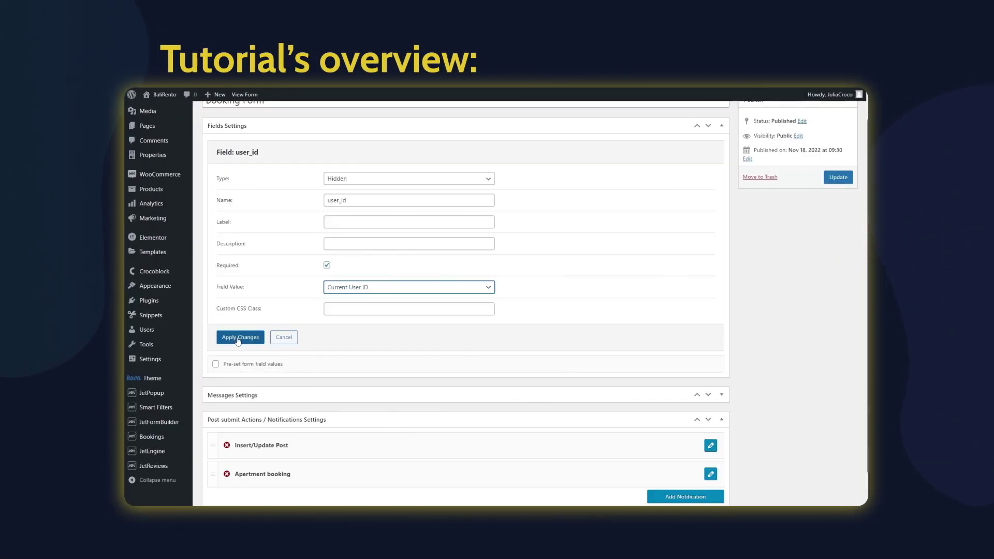
# Open the JetEngine Modules dashboard, where Profile Builder and Forms (Legacy) are enabled
pyautogui.click(248, 339)
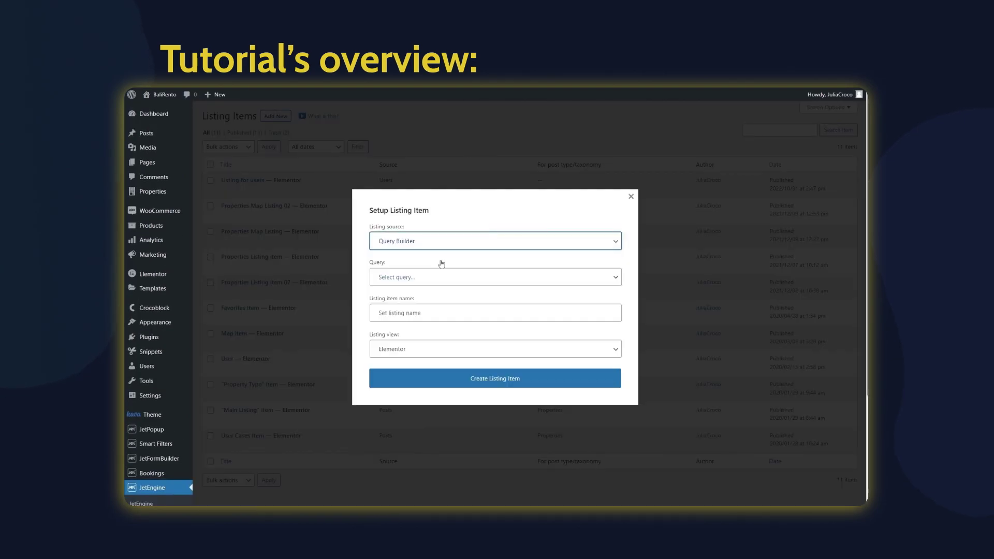
pyautogui.click(483, 379)
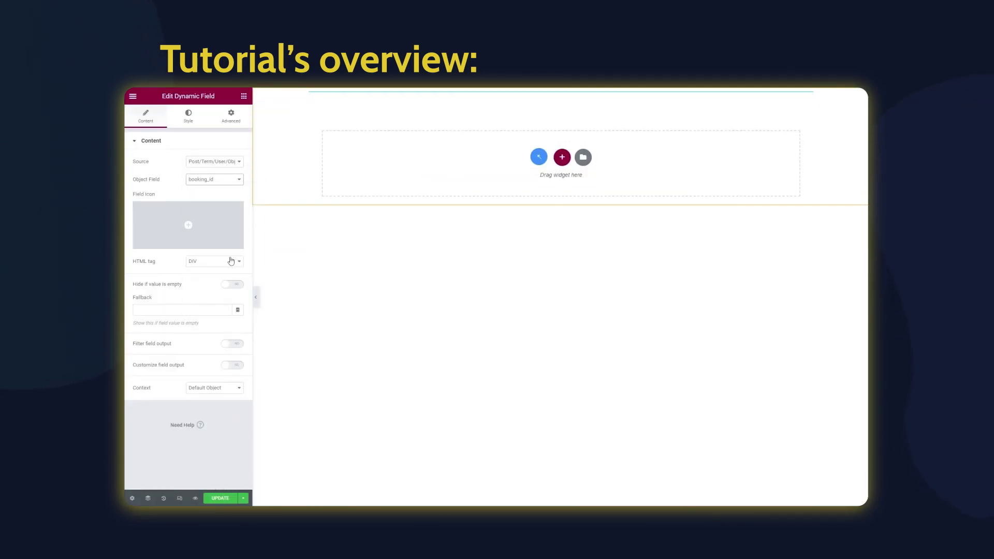
pyautogui.click(225, 361)
pyautogui.rightClick(345, 150)
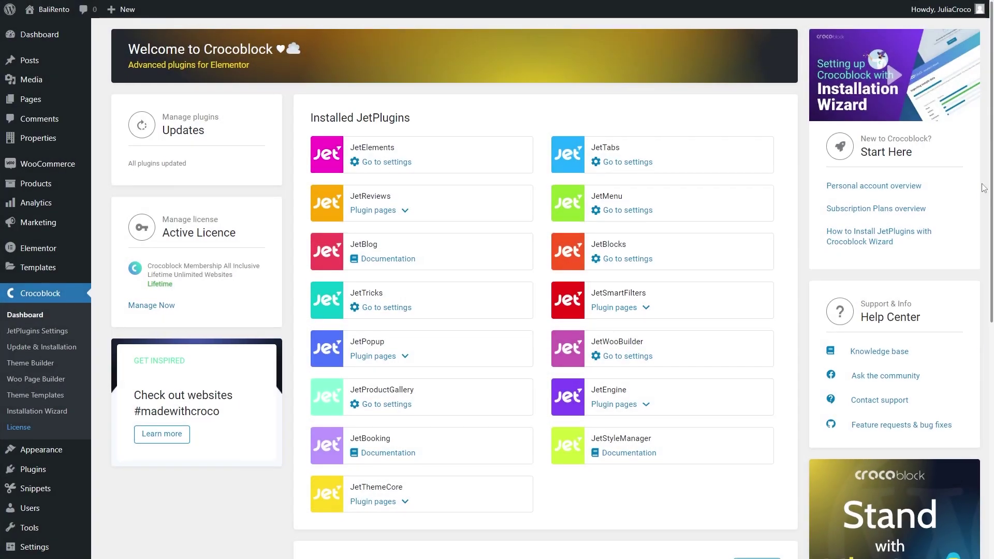
pyautogui.scroll(-3, 983, 187)
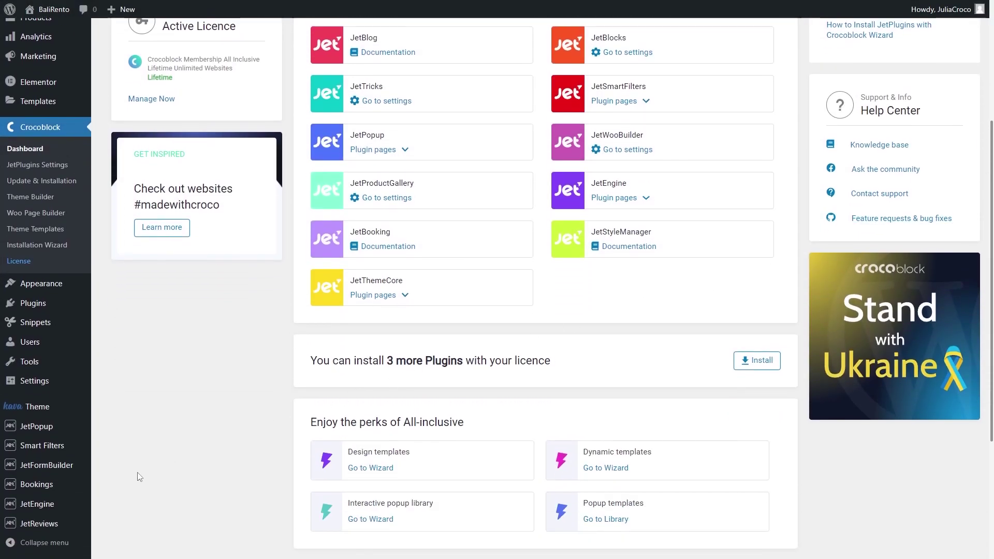
pyautogui.moveTo(83, 504)
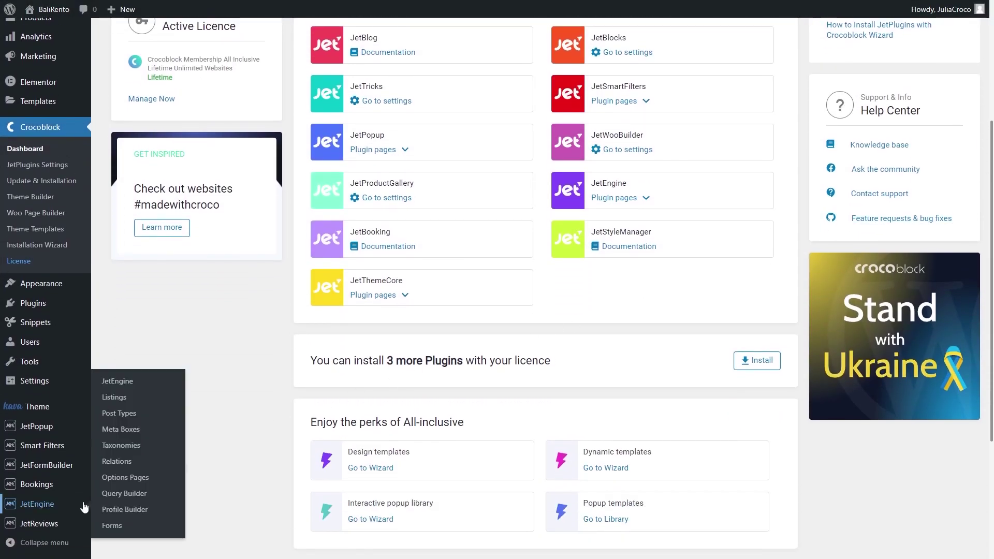
pyautogui.click(152, 381)
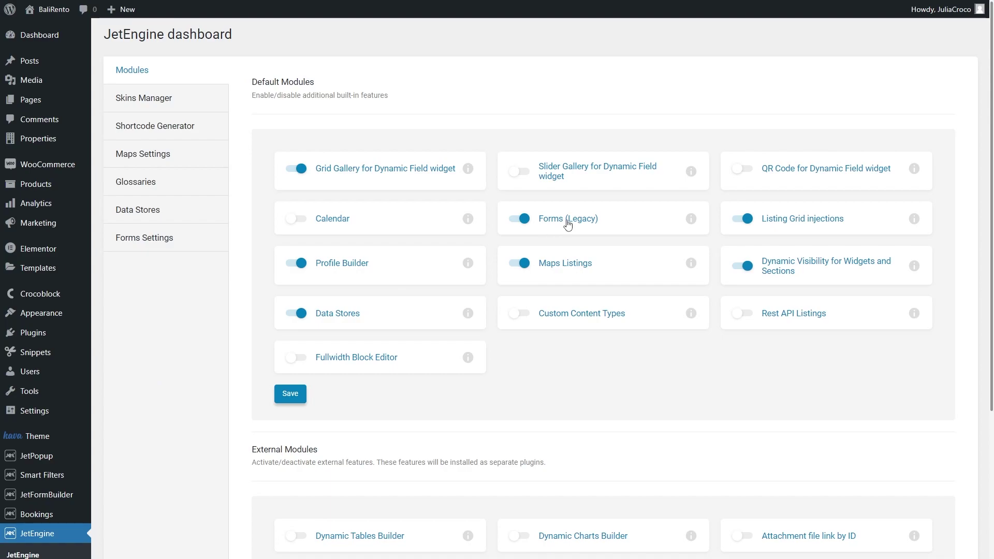
pyautogui.scroll(-3, 567, 224)
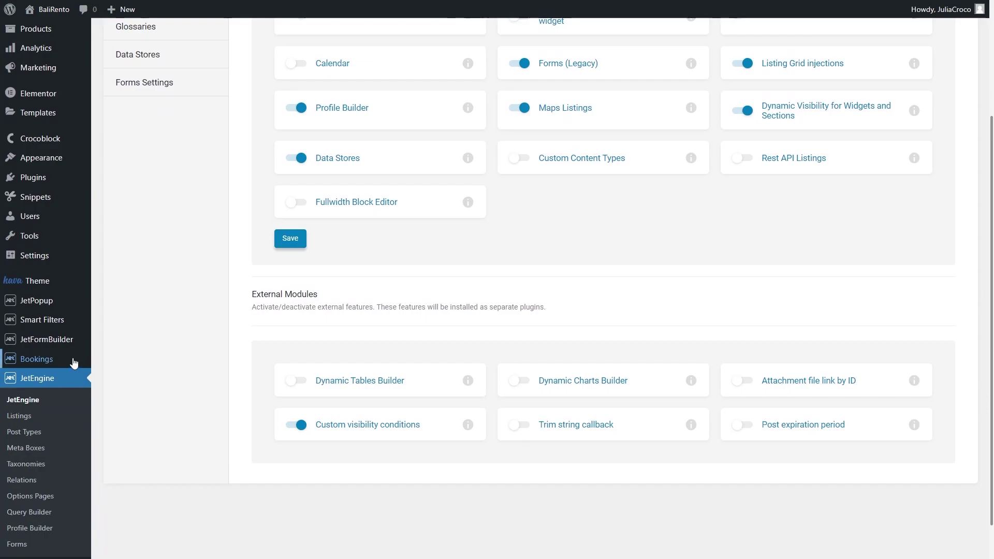
pyautogui.moveTo(82, 361)
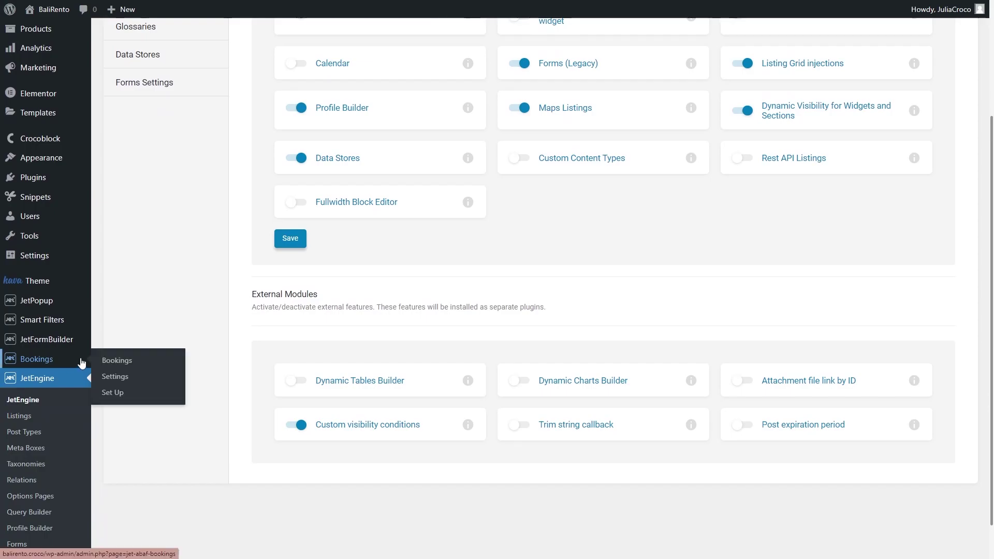
# Add a user_id extra column to the booking table in Bookings settings and save
pyautogui.click(153, 380)
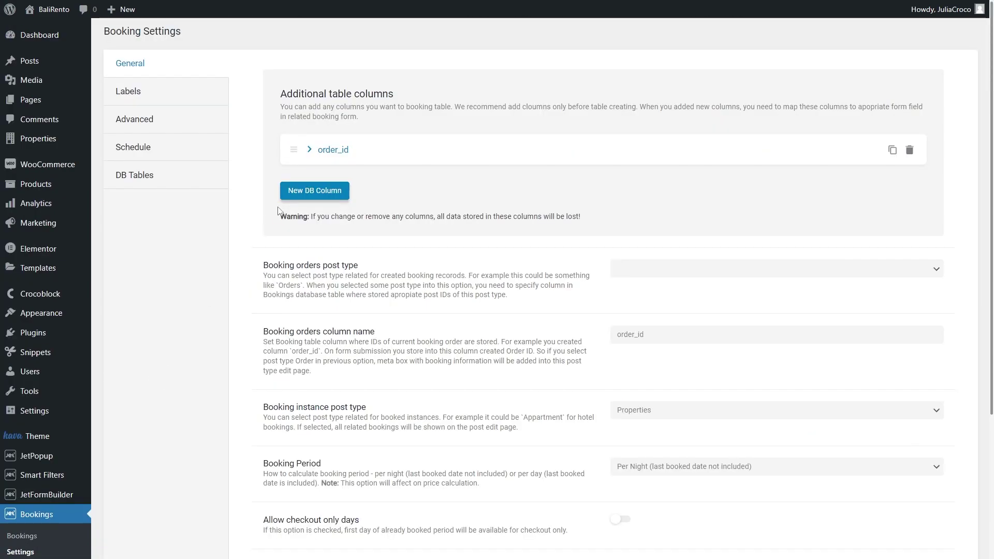
pyautogui.click(310, 193)
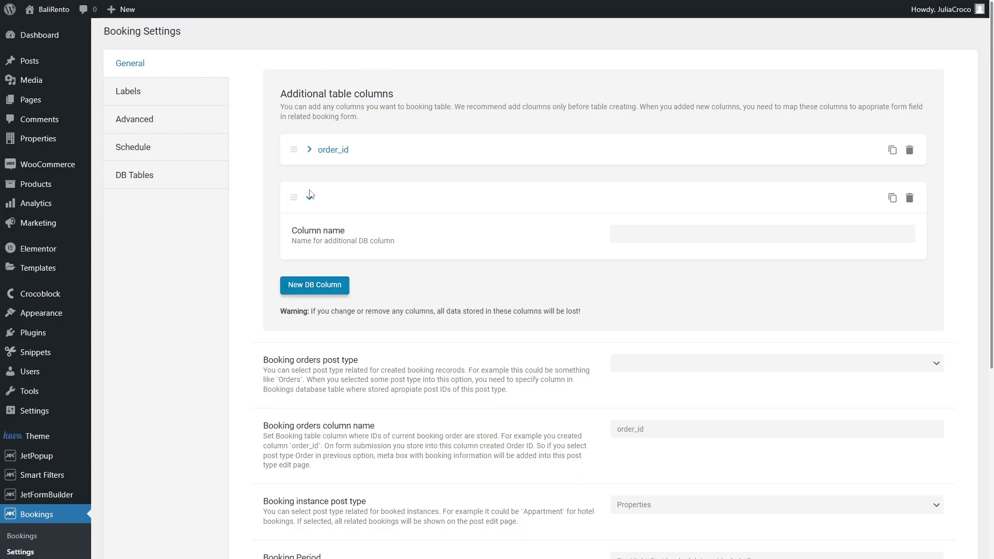
pyautogui.click(616, 233)
pyautogui.write('user_id')
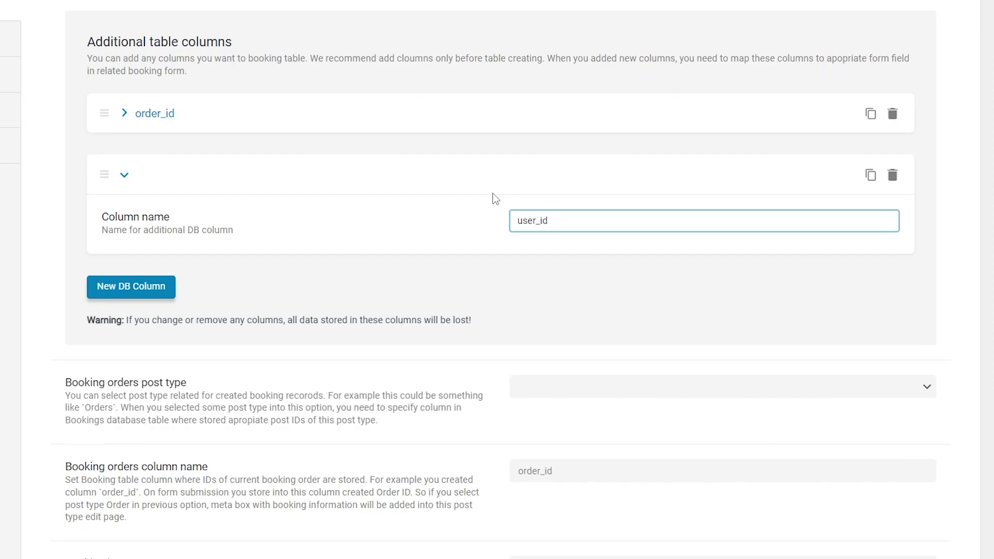
pyautogui.click(493, 195)
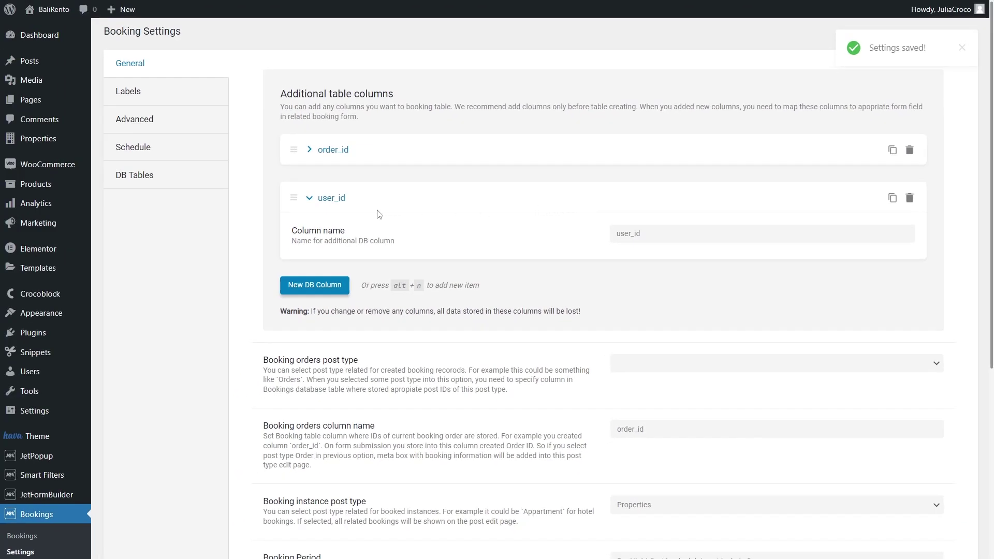
# Update the booking database tables so the user_id column is applied
pyautogui.click(190, 177)
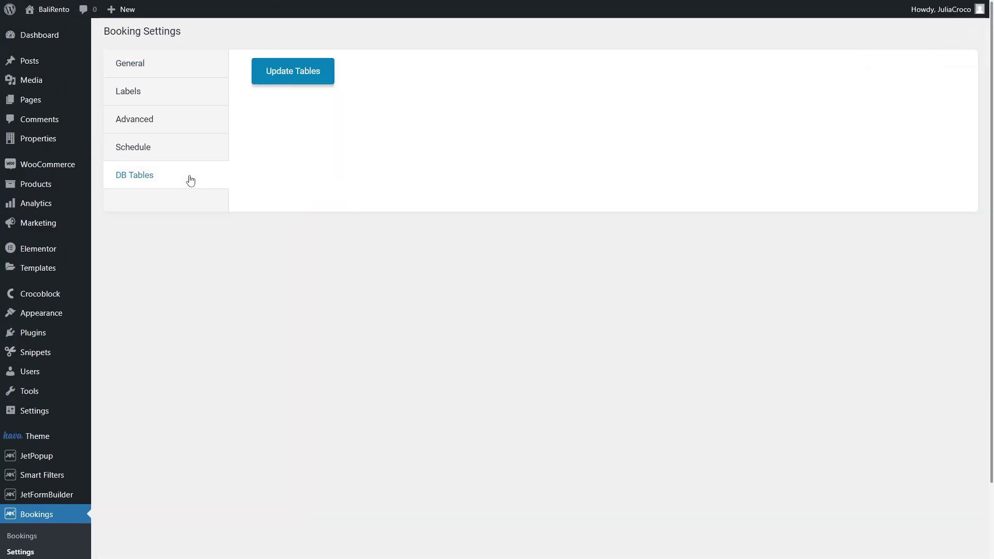
pyautogui.click(292, 71)
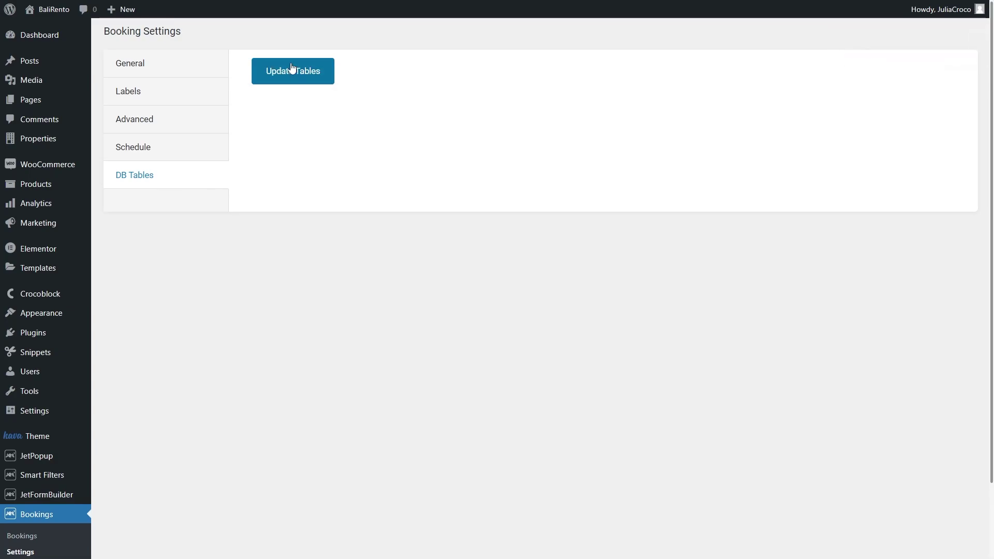
pyautogui.scroll(-2, 293, 68)
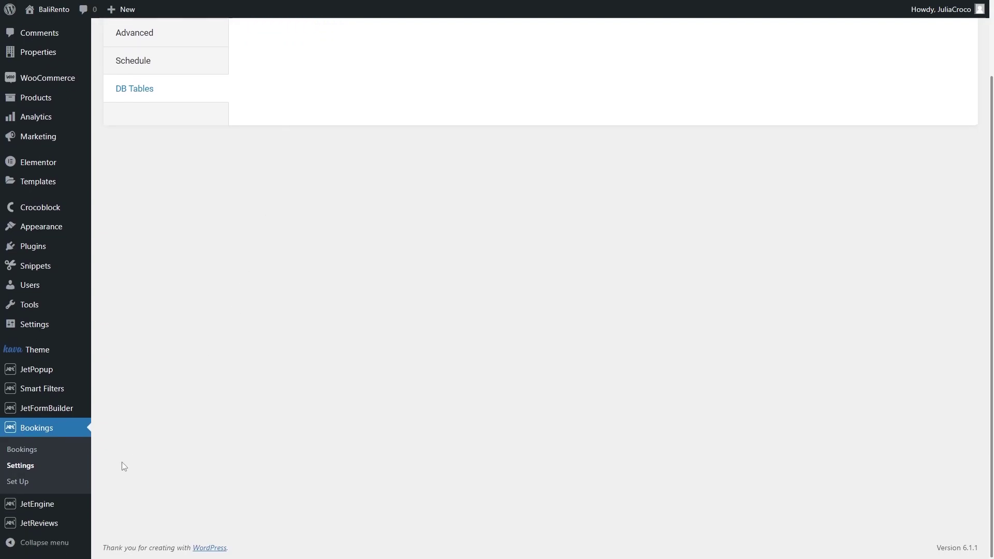
# Create a new Query Builder query named 'Query booked items'
pyautogui.moveTo(79, 505)
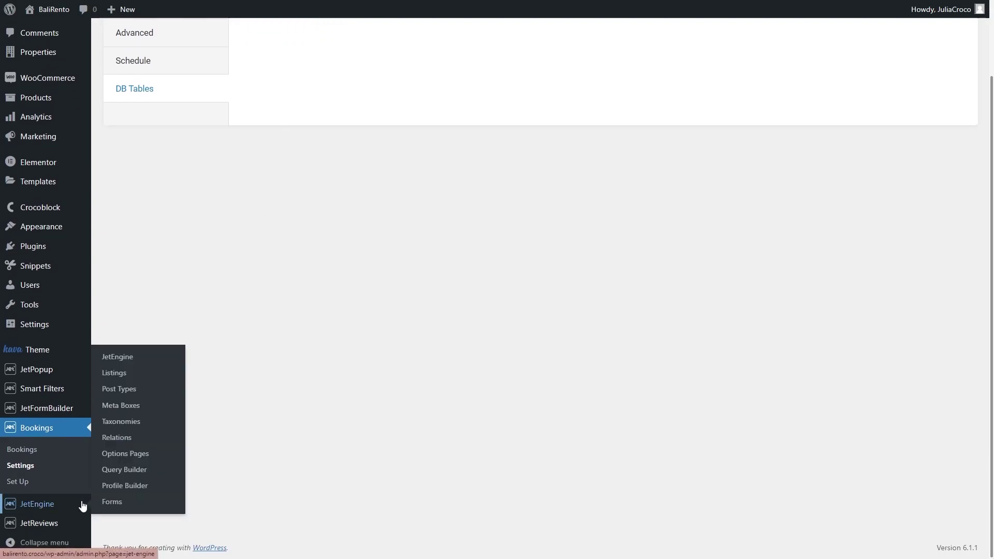
pyautogui.click(162, 470)
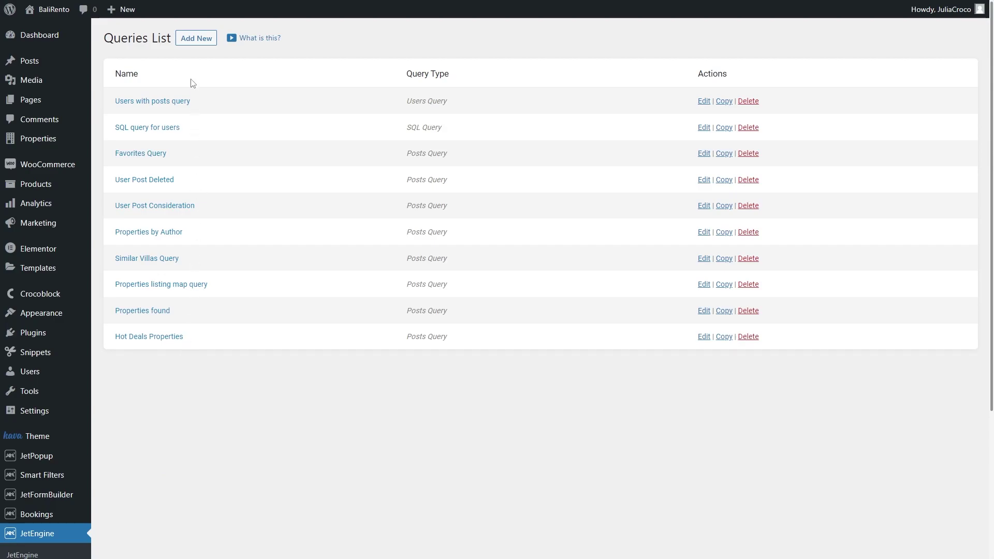
pyautogui.click(193, 41)
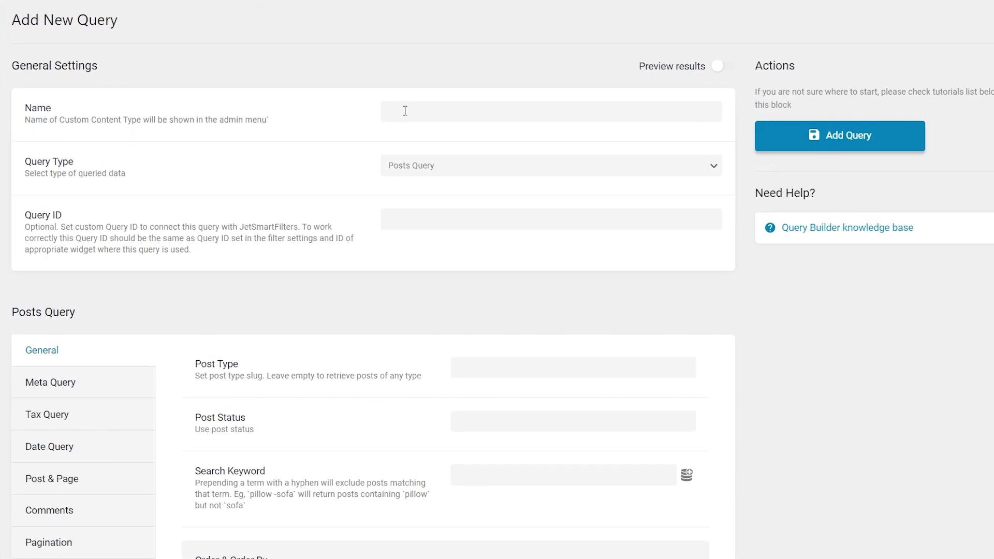
pyautogui.click(437, 114)
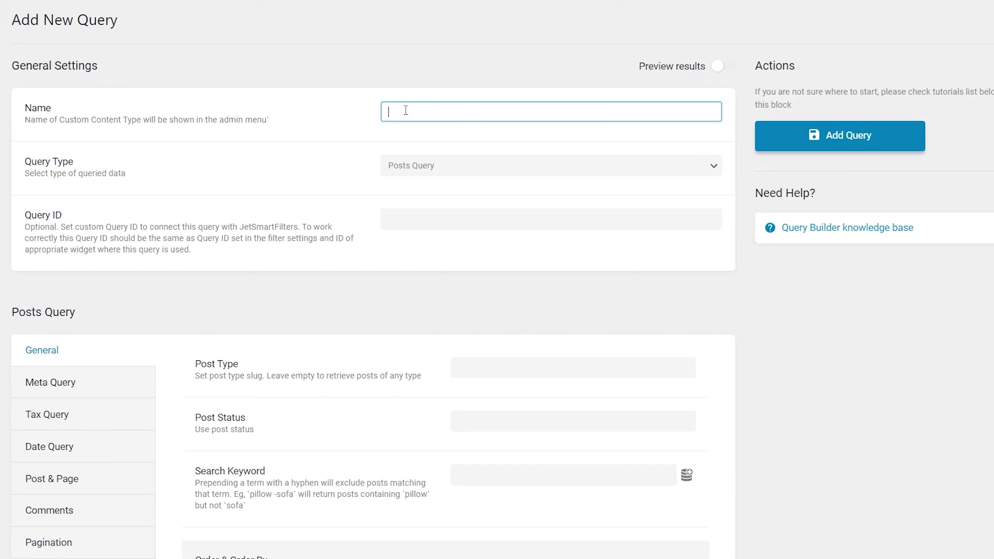
pyautogui.write('Query booked items')
# Make it an SQL Query reading from the jet_apartment_bookings table
pyautogui.click(458, 162)
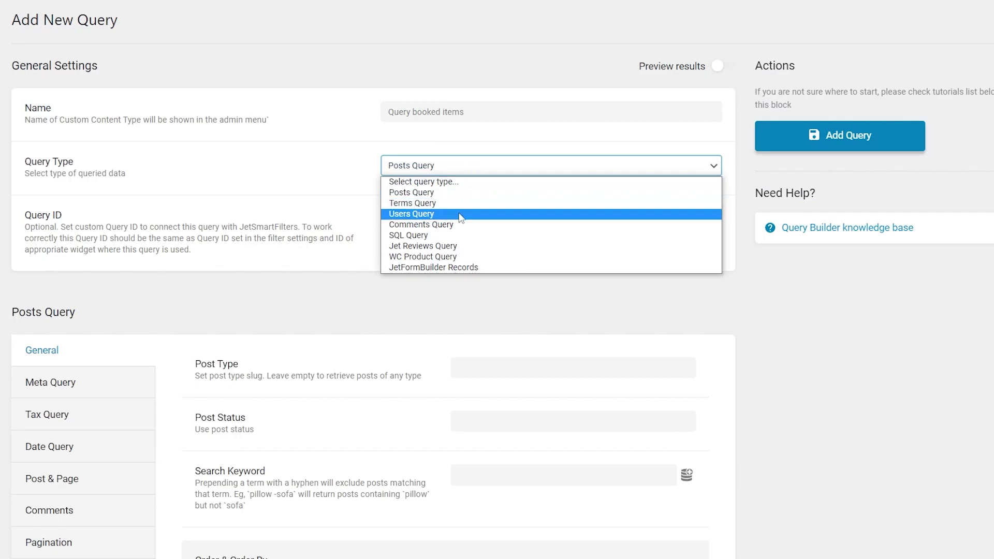
pyautogui.click(457, 237)
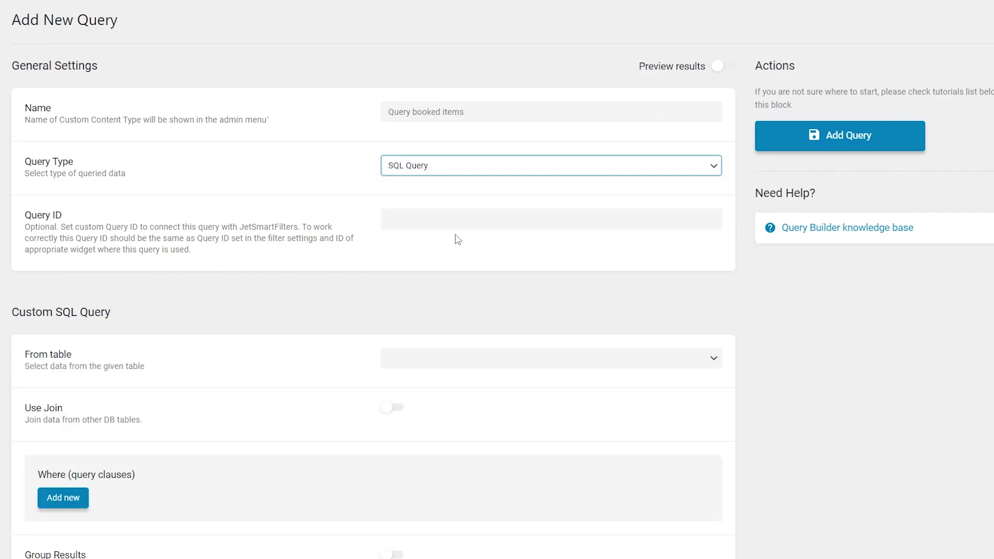
pyautogui.scroll(-1, 477, 274)
pyautogui.click(496, 309)
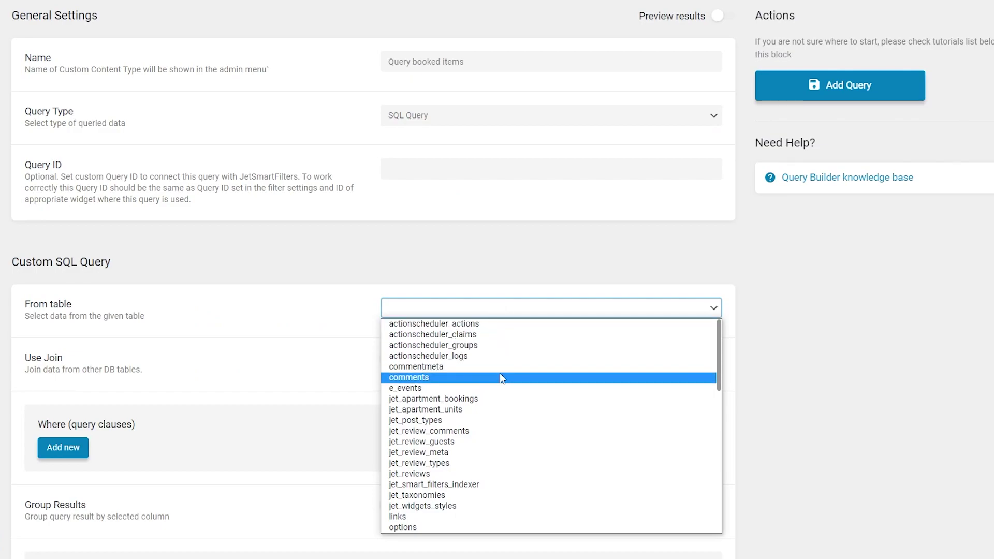
pyautogui.click(502, 399)
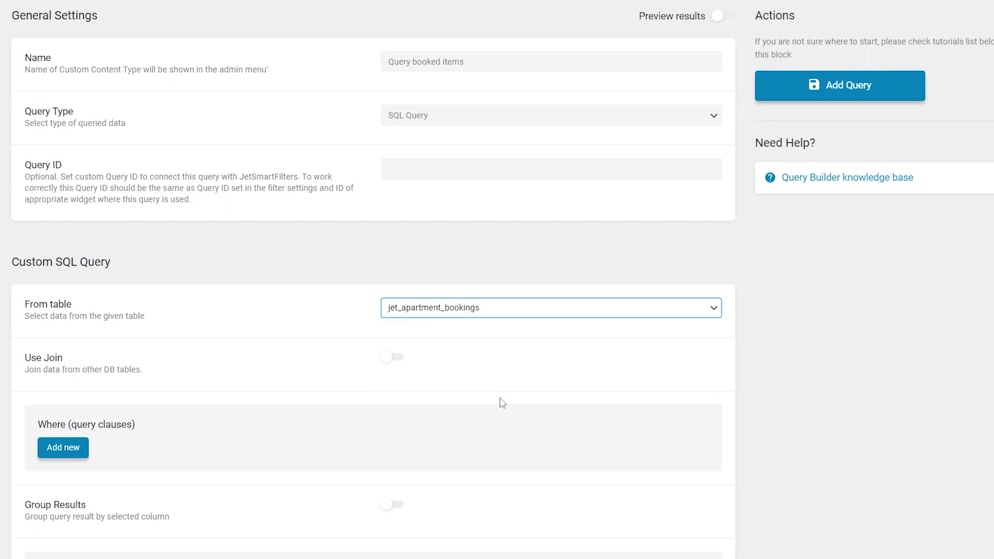
pyautogui.scroll(-3, 501, 403)
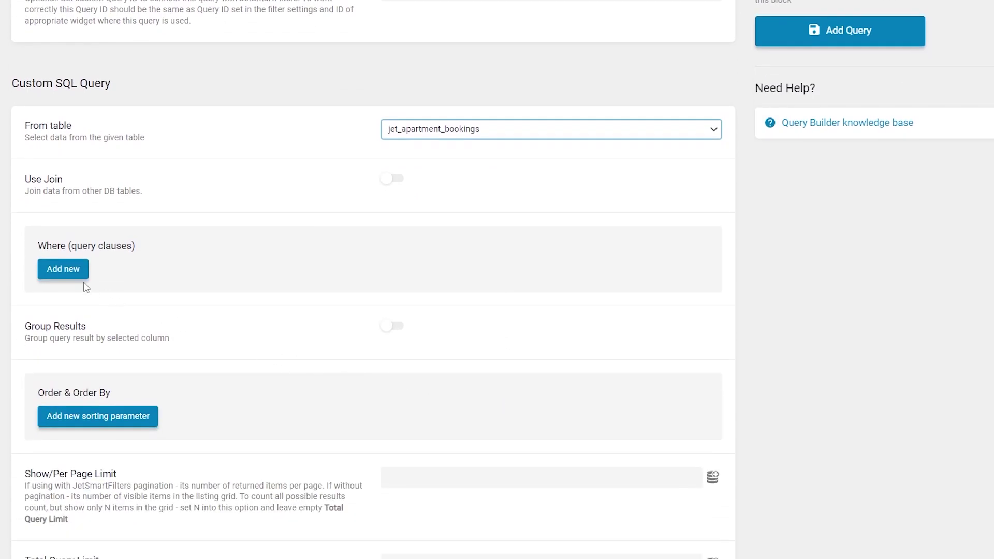
# Add a where clause: user_id Equal to the current user's ID, Numeric type
pyautogui.click(61, 270)
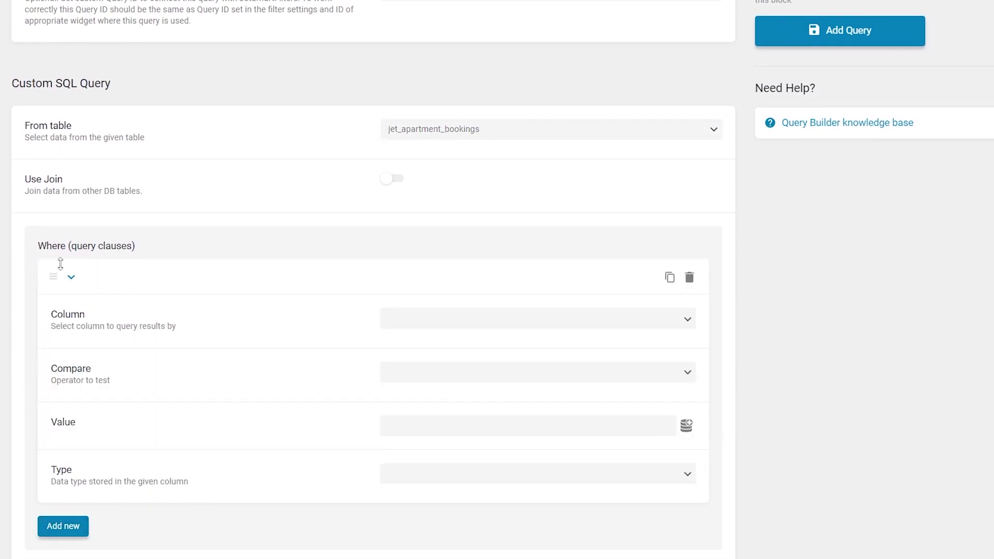
pyautogui.click(493, 322)
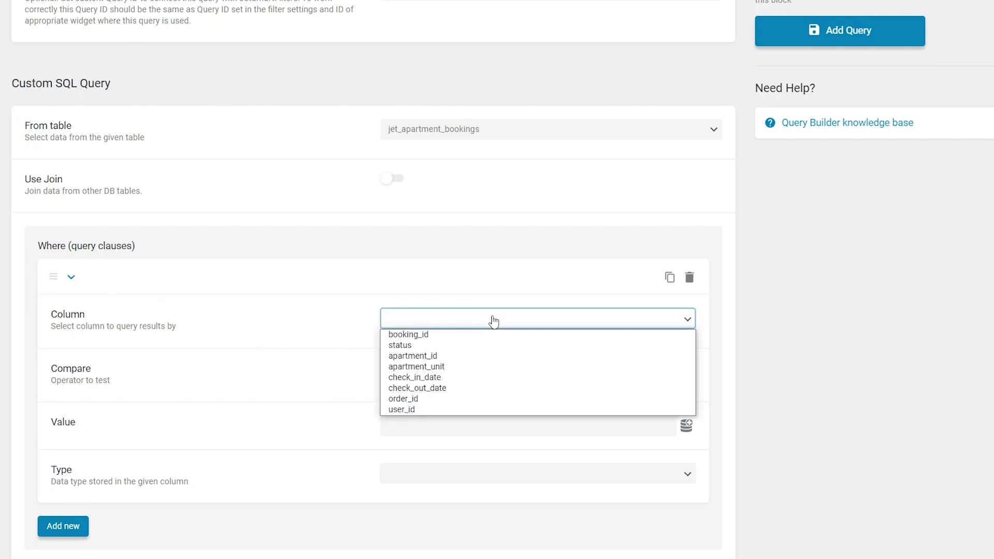
pyautogui.click(491, 409)
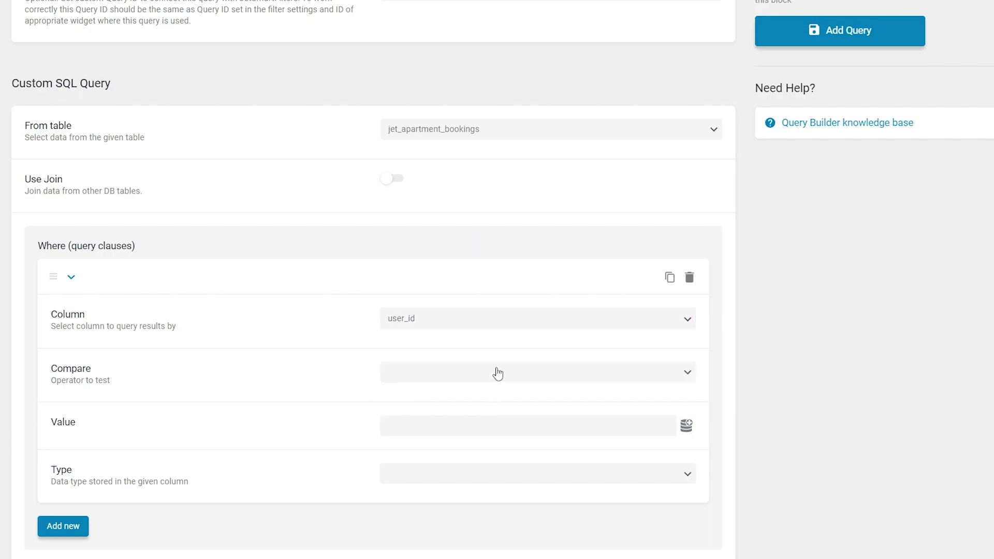
pyautogui.click(497, 372)
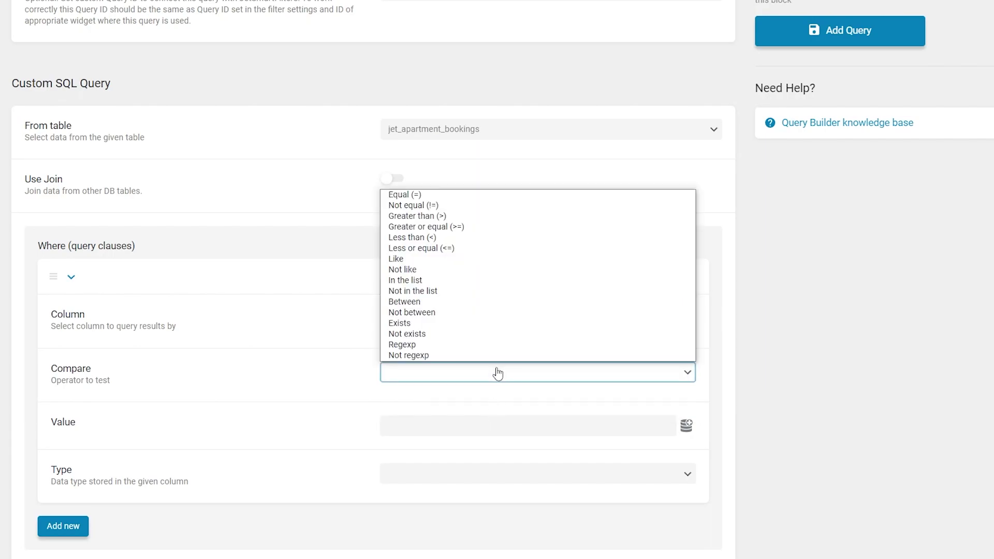
pyautogui.click(477, 195)
pyautogui.scroll(-2, 479, 195)
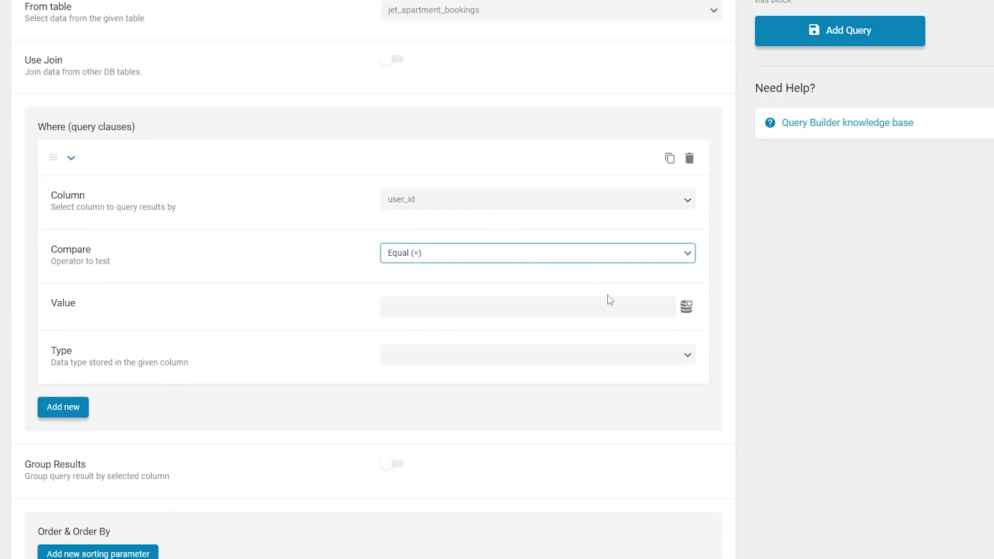
pyautogui.click(685, 308)
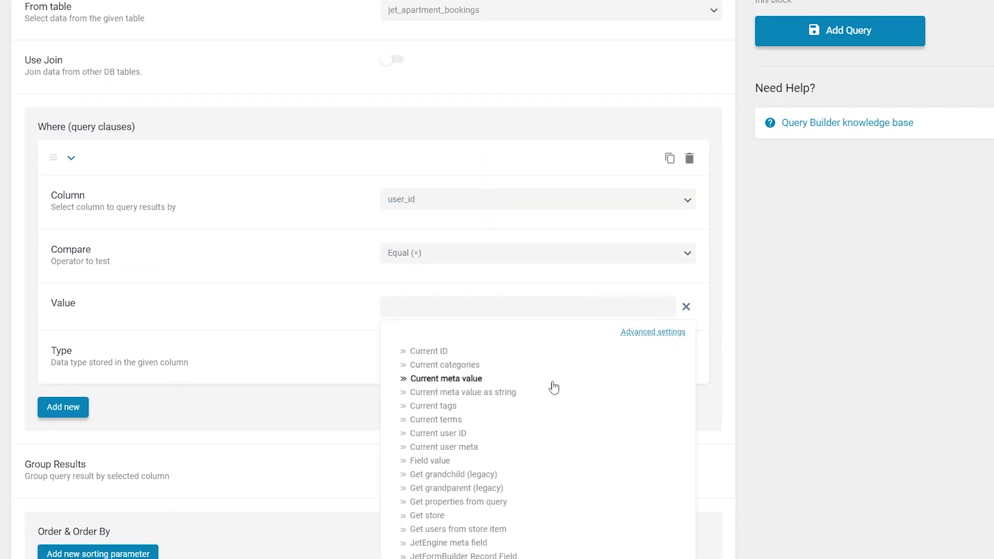
pyautogui.click(464, 434)
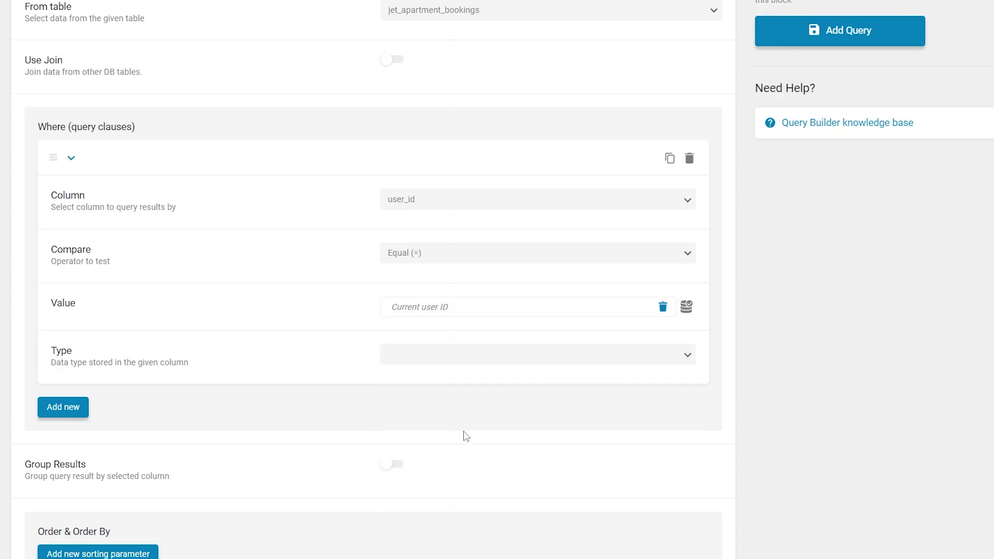
pyautogui.click(463, 355)
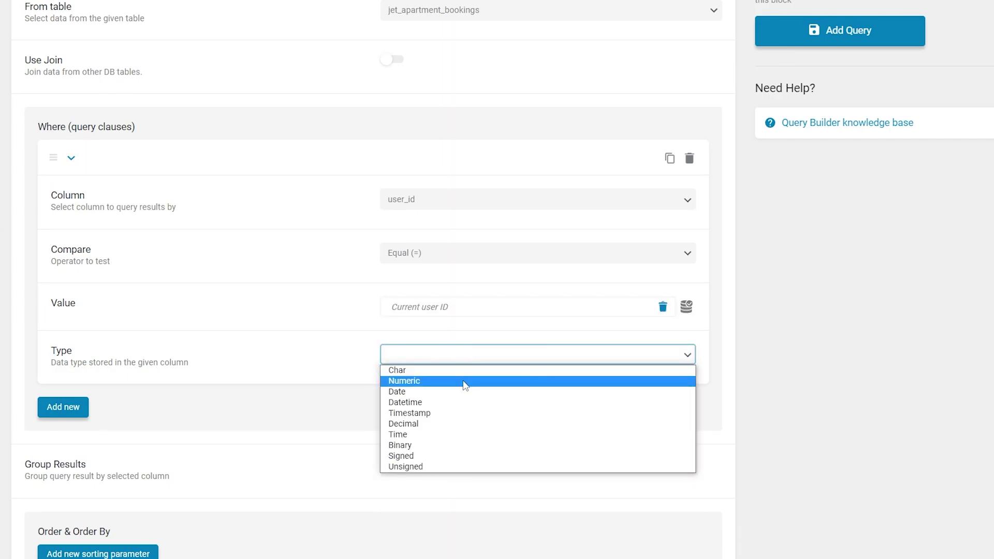
pyautogui.click(464, 383)
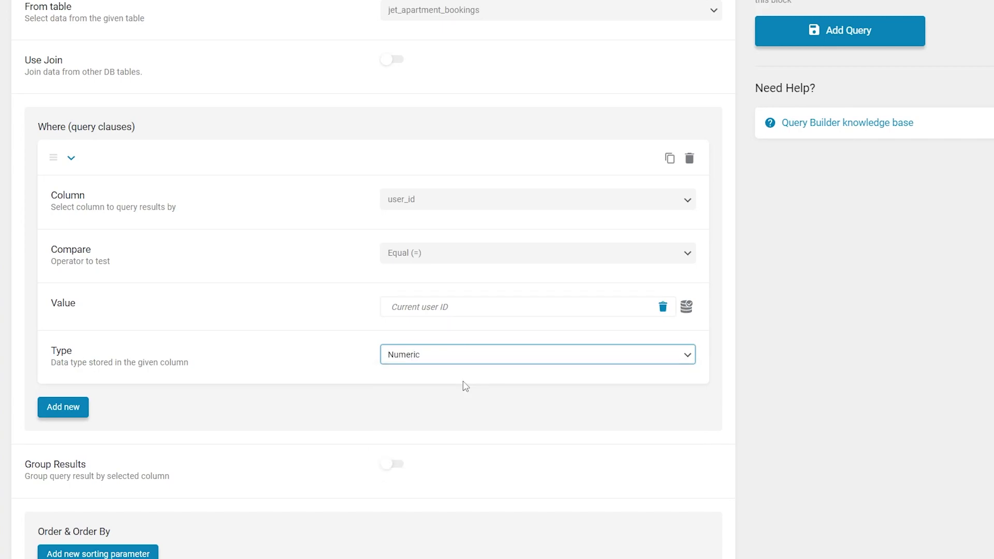
# Include booking_id, status, apartment_id, apartment_unit, check_in_date, check_out_date, order_id and user_id columns
pyautogui.scroll(-8, 464, 387)
pyautogui.scroll(-5, 464, 388)
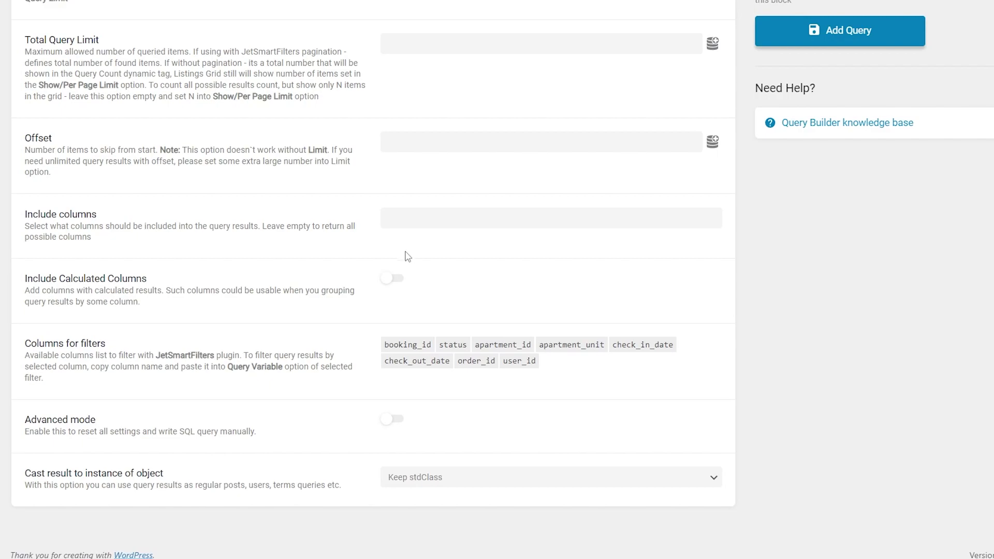
pyautogui.click(403, 215)
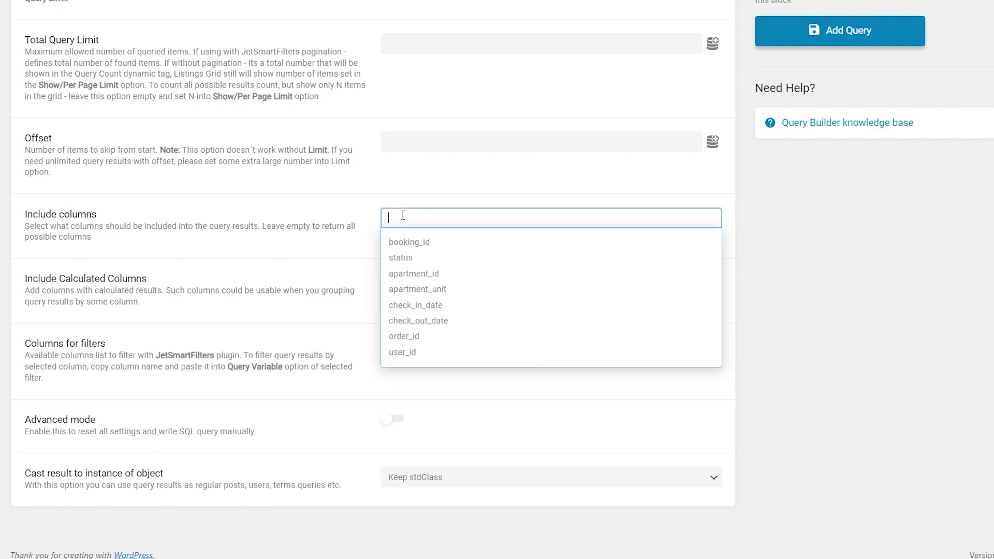
pyautogui.click(440, 243)
pyautogui.click(474, 251)
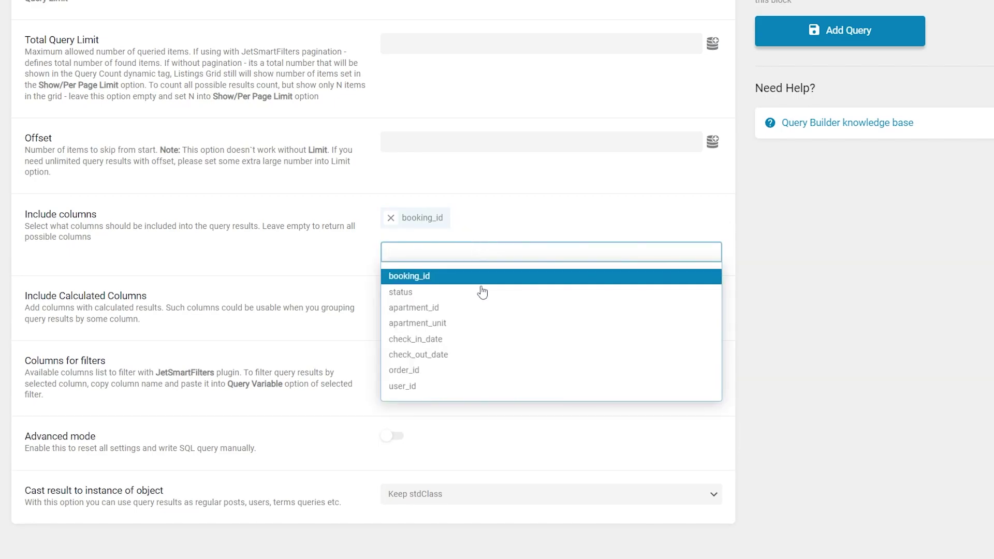
pyautogui.click(480, 291)
pyautogui.click(492, 309)
pyautogui.click(499, 252)
pyautogui.click(512, 323)
pyautogui.click(480, 251)
pyautogui.click(480, 339)
pyautogui.click(471, 275)
pyautogui.click(470, 378)
pyautogui.click(471, 275)
pyautogui.click(471, 394)
pyautogui.click(462, 274)
pyautogui.click(455, 411)
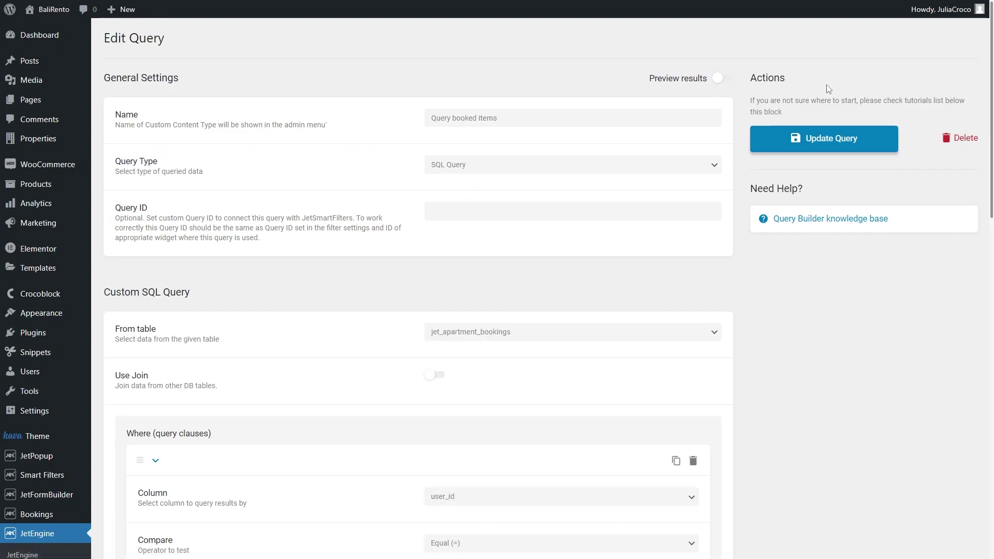
# Open the Booking Form for editing and apply the room_id field settings
pyautogui.scroll(-6, 827, 89)
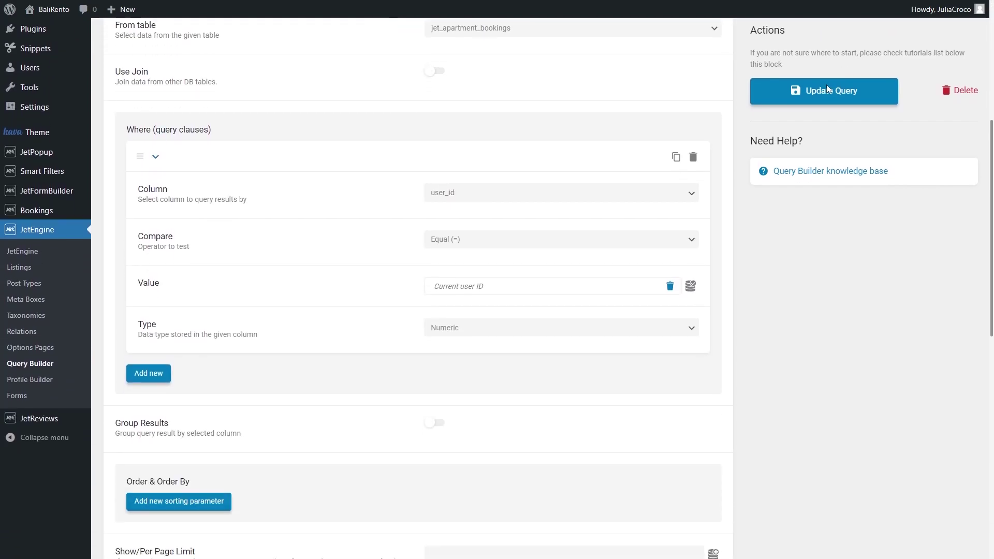
pyautogui.click(46, 392)
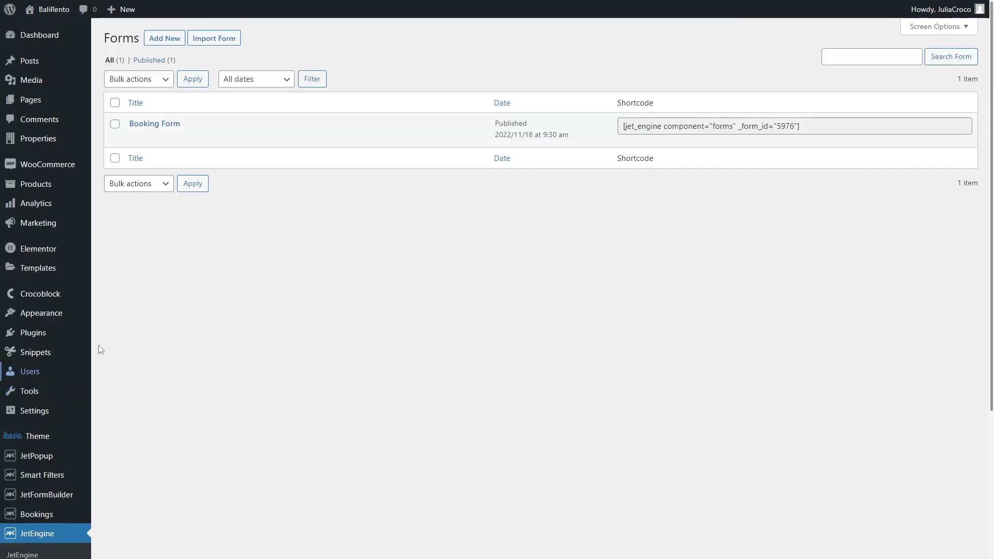
pyautogui.click(135, 138)
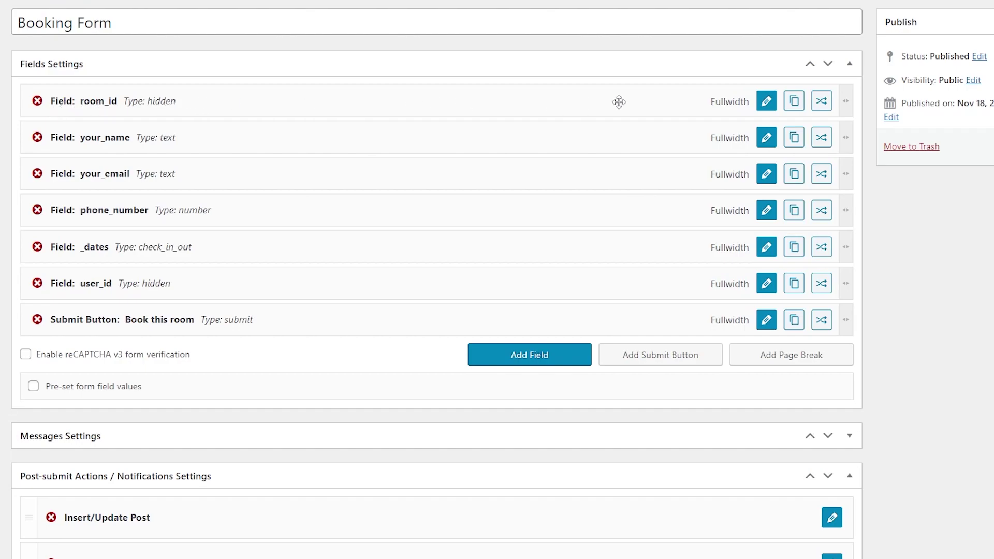
pyautogui.click(766, 101)
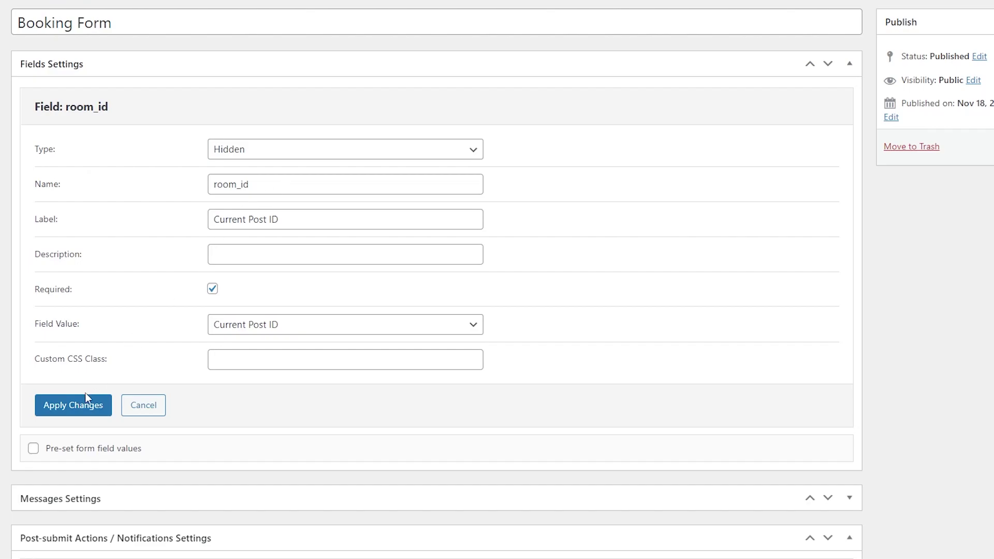
pyautogui.click(81, 408)
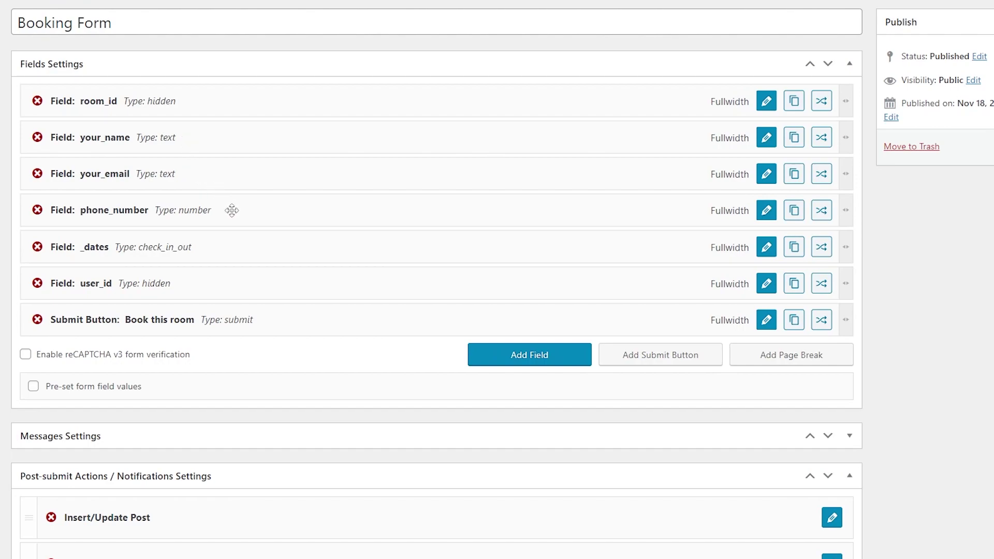
# Keep the _dates field as check-in/check-out dates and apply its settings
pyautogui.click(766, 247)
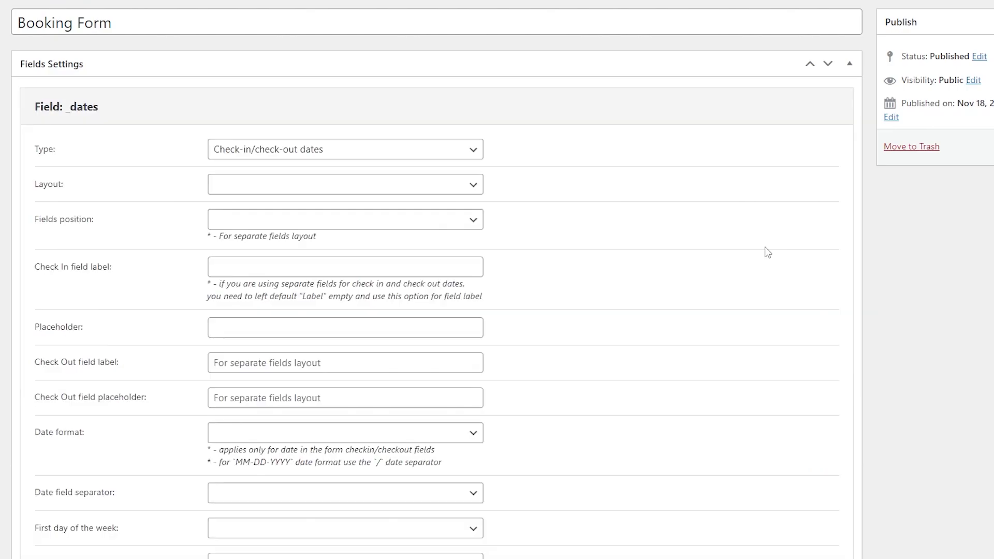
pyautogui.click(345, 151)
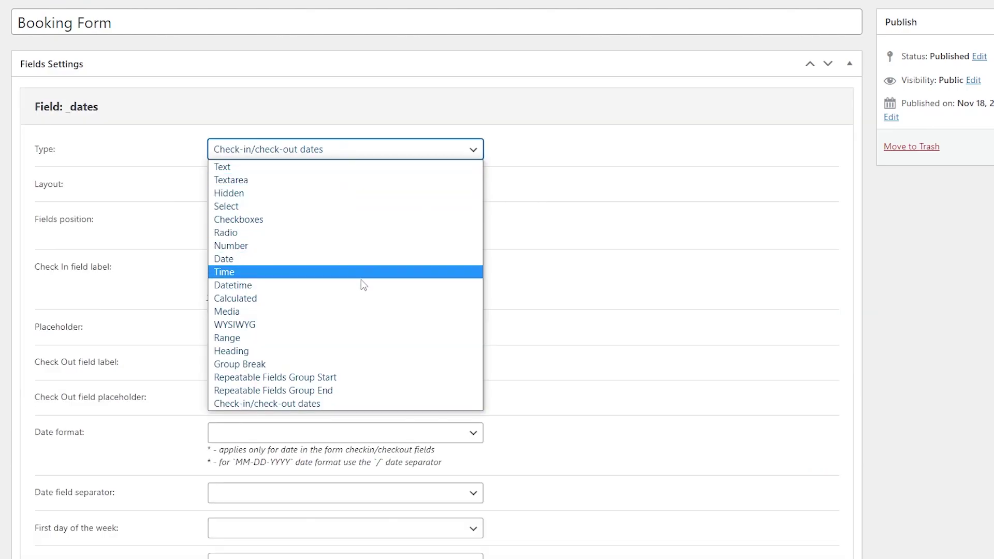
pyautogui.click(362, 403)
pyautogui.scroll(-5, 361, 403)
pyautogui.scroll(-2, 362, 406)
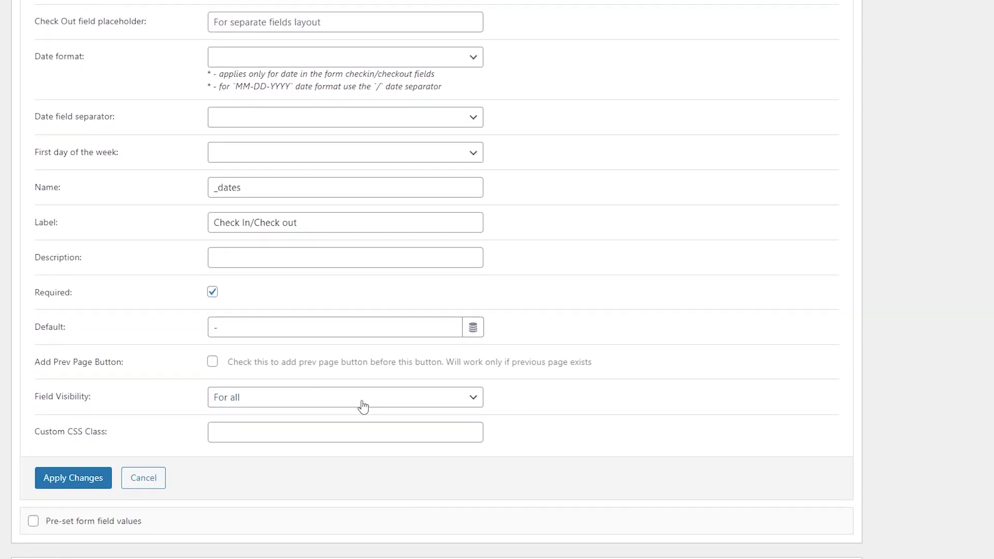
pyautogui.click(79, 476)
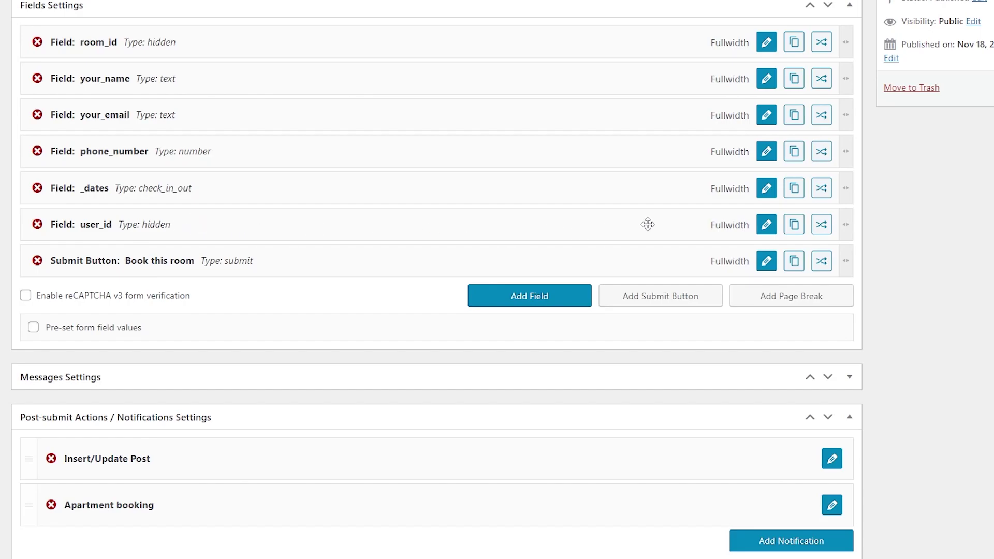
# Keep the hidden user_id field's value as Current User ID and apply
pyautogui.click(766, 225)
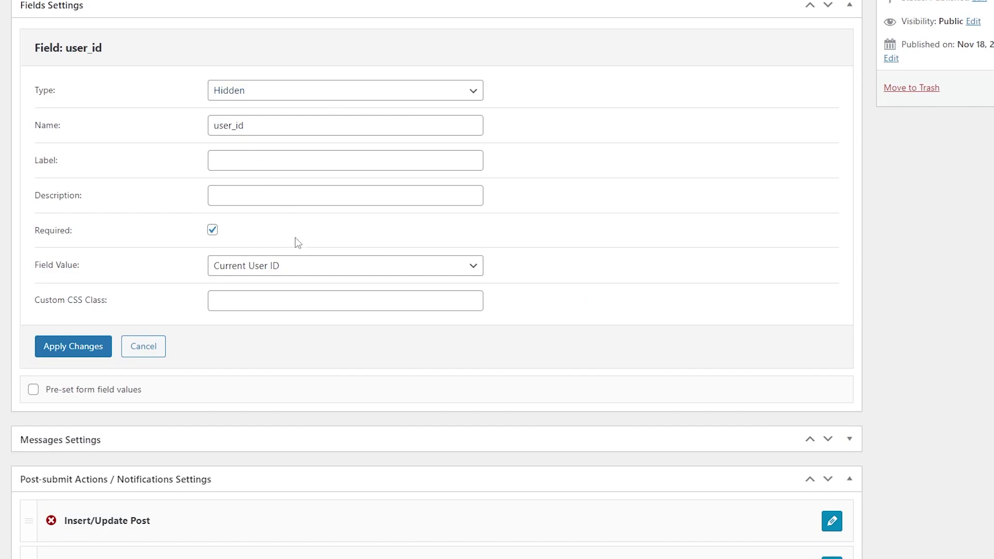
pyautogui.click(308, 266)
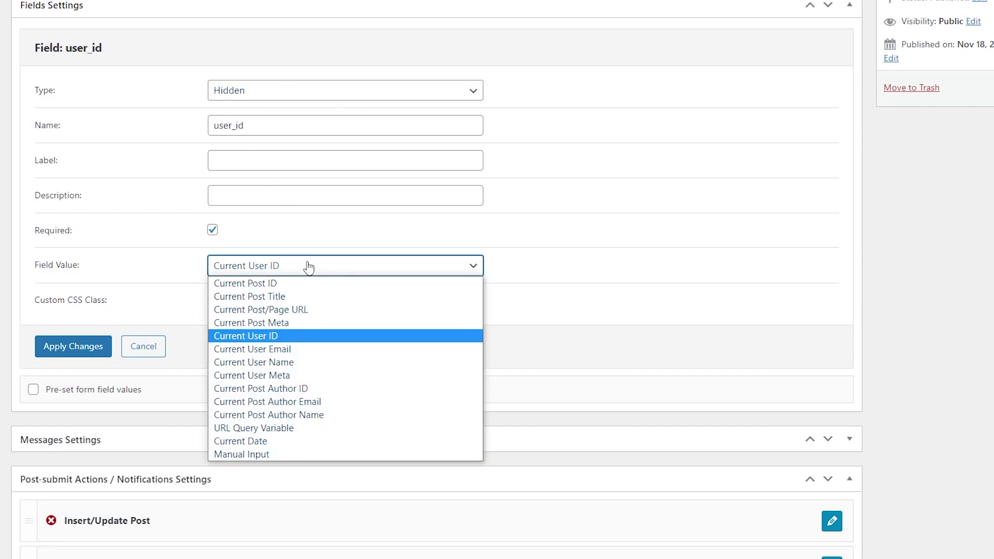
pyautogui.click(309, 341)
pyautogui.click(73, 346)
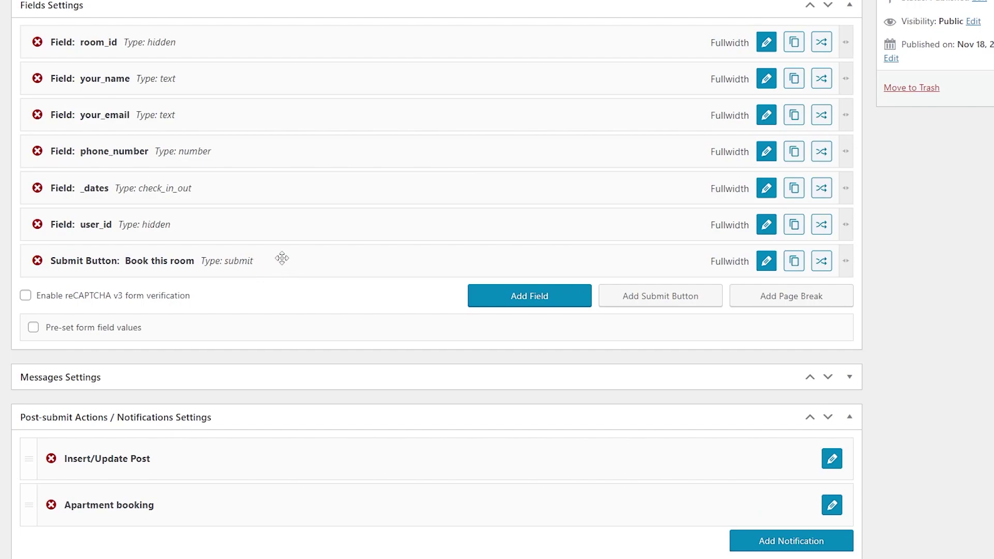
pyautogui.scroll(-2, 366, 399)
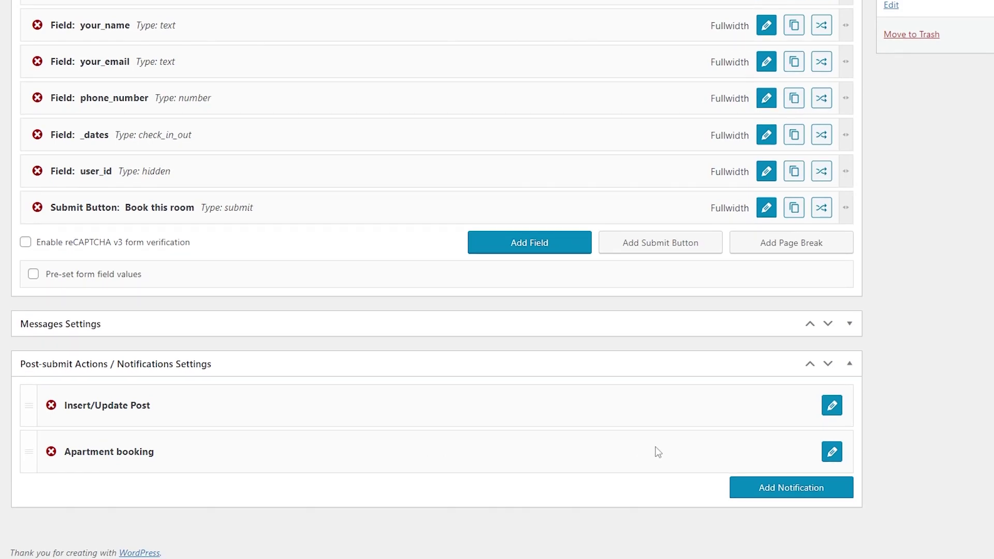
pyautogui.click(832, 453)
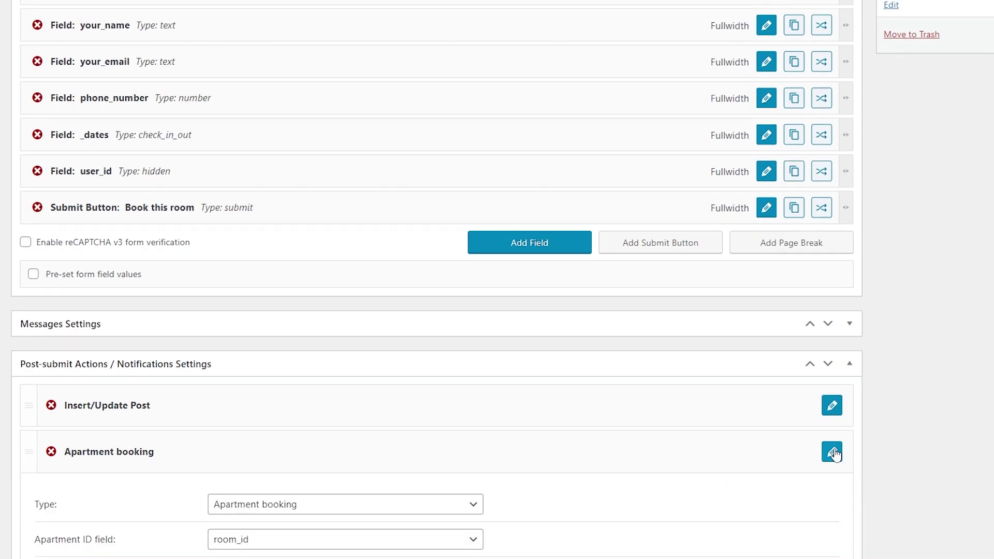
pyautogui.scroll(-5, 828, 451)
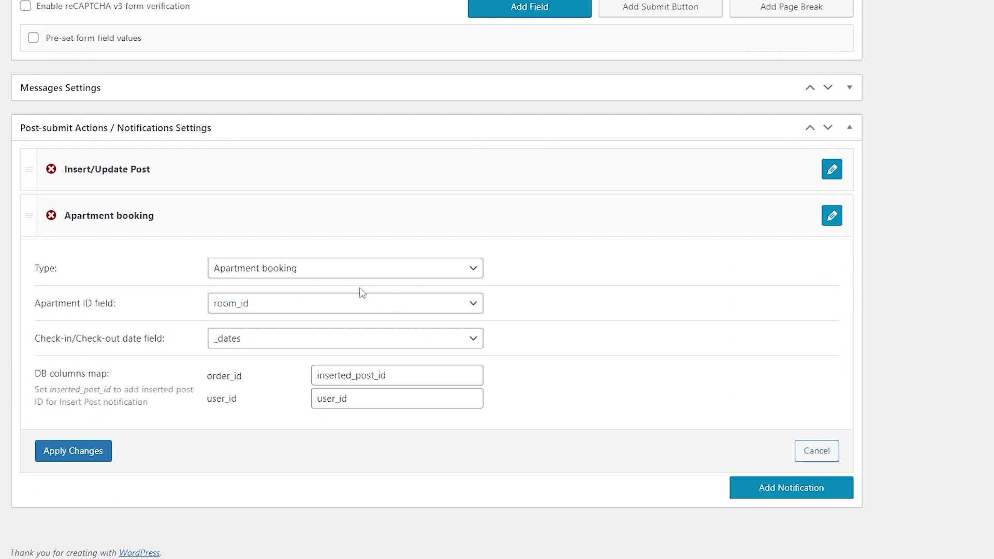
pyautogui.click(341, 270)
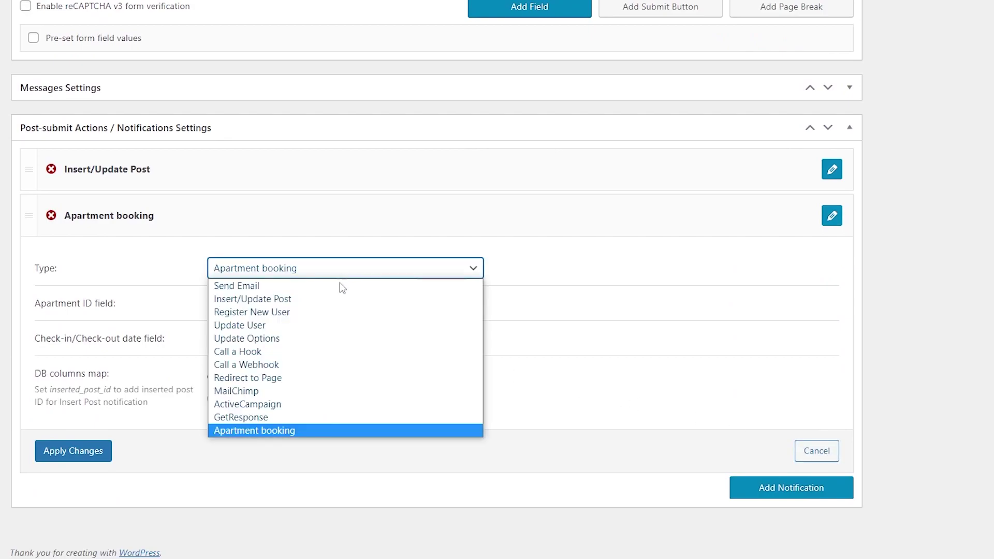
pyautogui.click(343, 430)
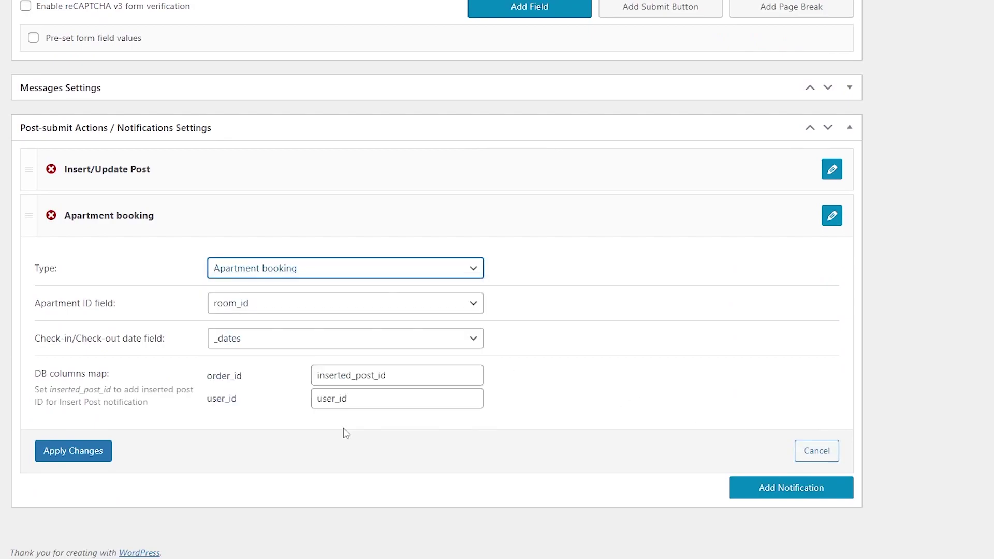
pyautogui.click(304, 301)
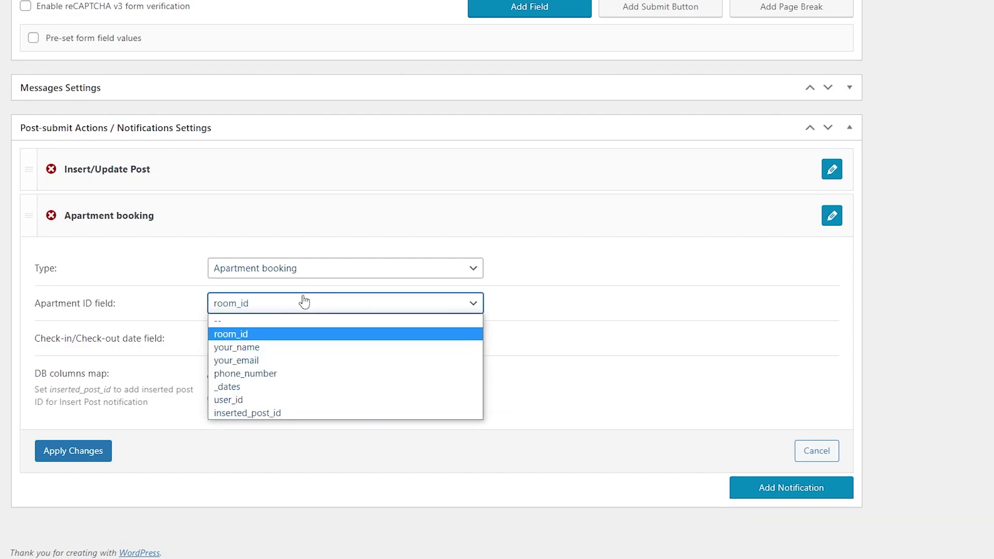
pyautogui.click(305, 302)
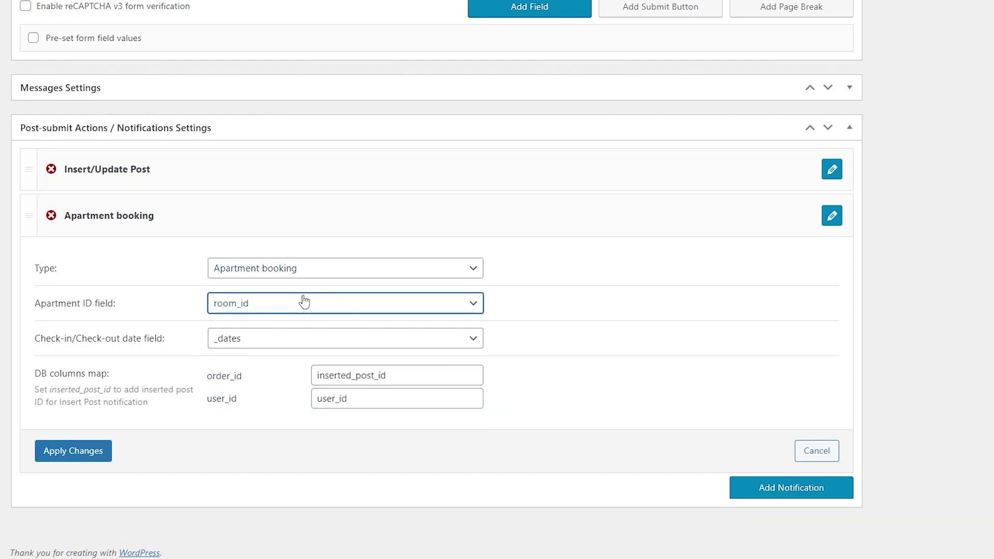
pyautogui.click(305, 339)
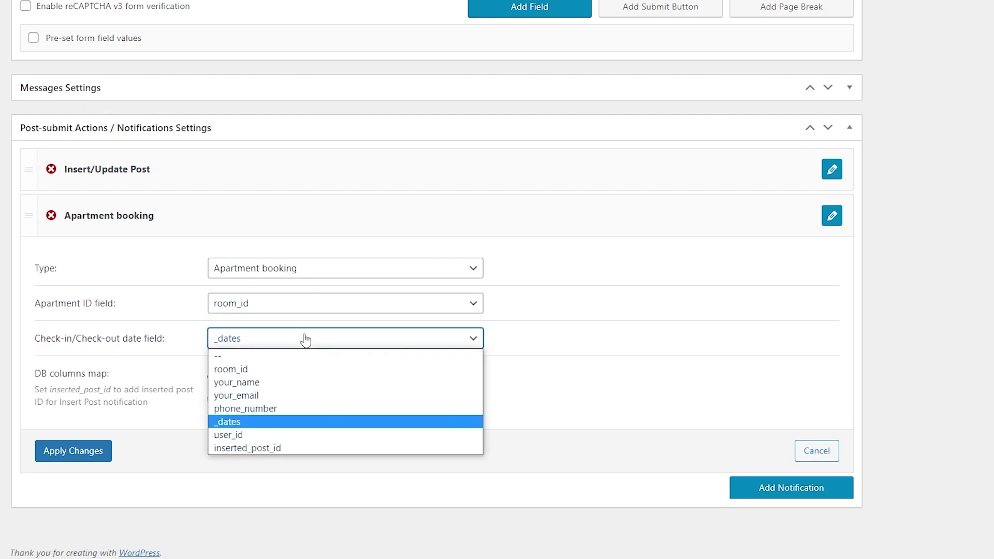
pyautogui.click(305, 340)
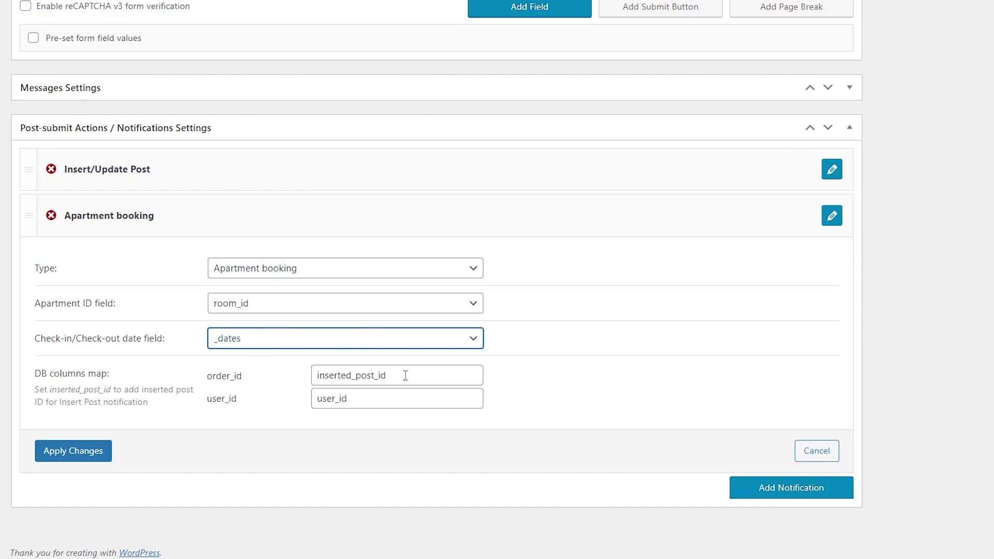
pyautogui.click(354, 400)
pyautogui.moveTo(354, 400); pyautogui.dragTo(312, 398)
# Collapse the Apartment booking action settings and save the Booking Form with Update
pyautogui.click(73, 451)
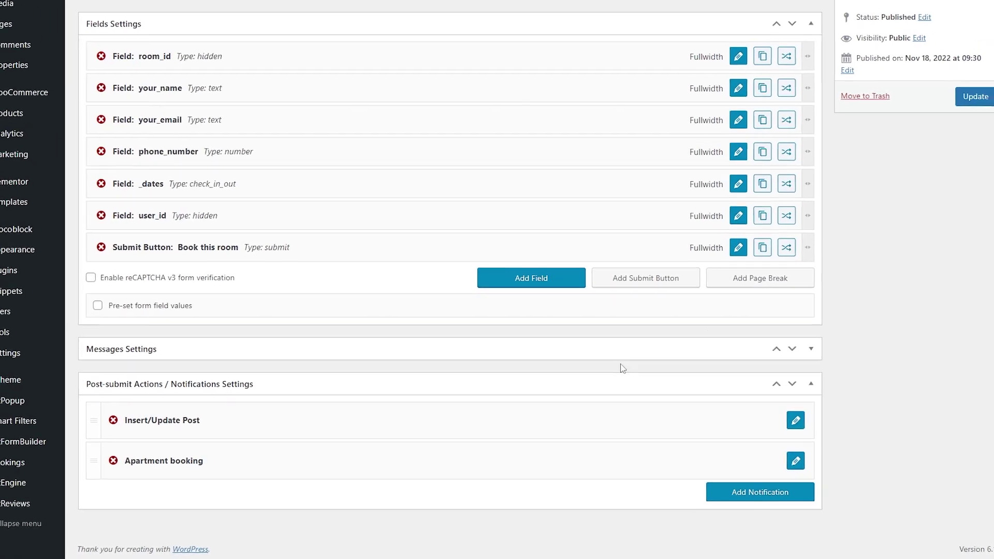
pyautogui.click(943, 119)
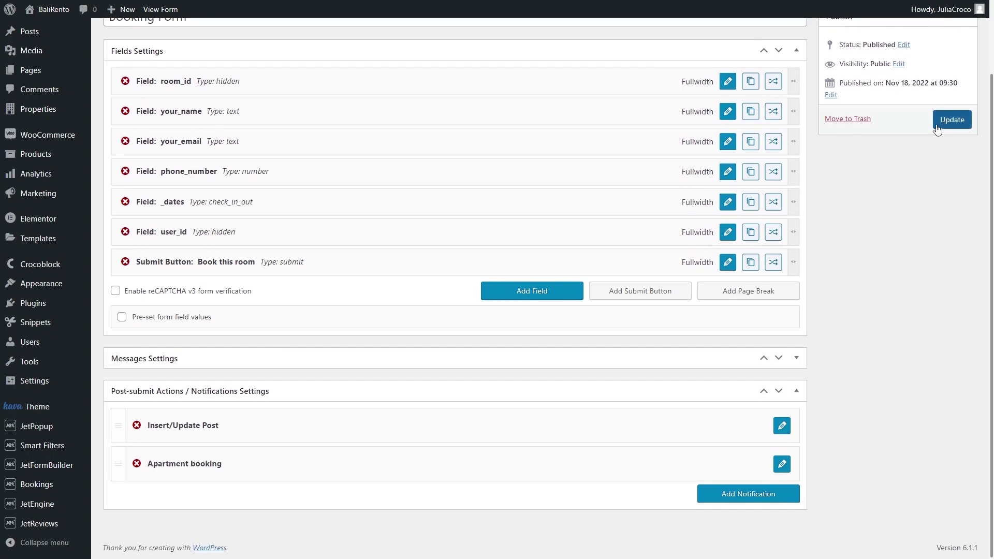
pyautogui.moveTo(49, 504)
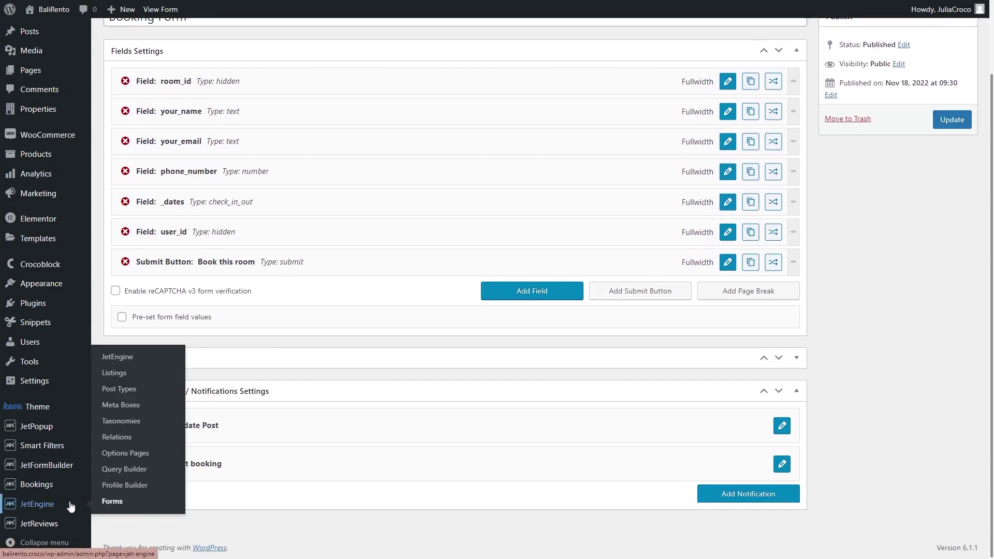
# Start a new listing item using Query Builder source with 'Query booked items', naming it 'Booked…'
pyautogui.click(172, 374)
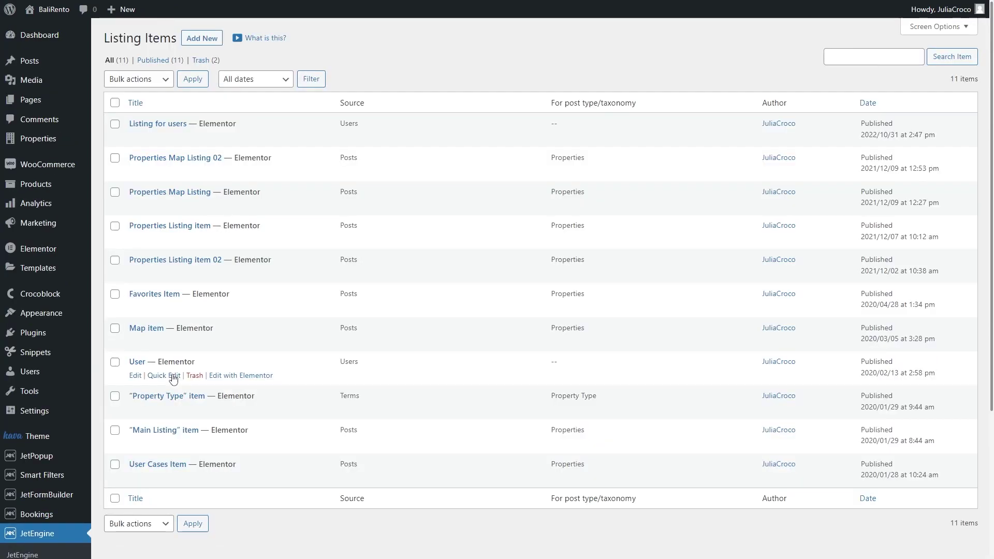
pyautogui.click(202, 39)
pyautogui.click(420, 202)
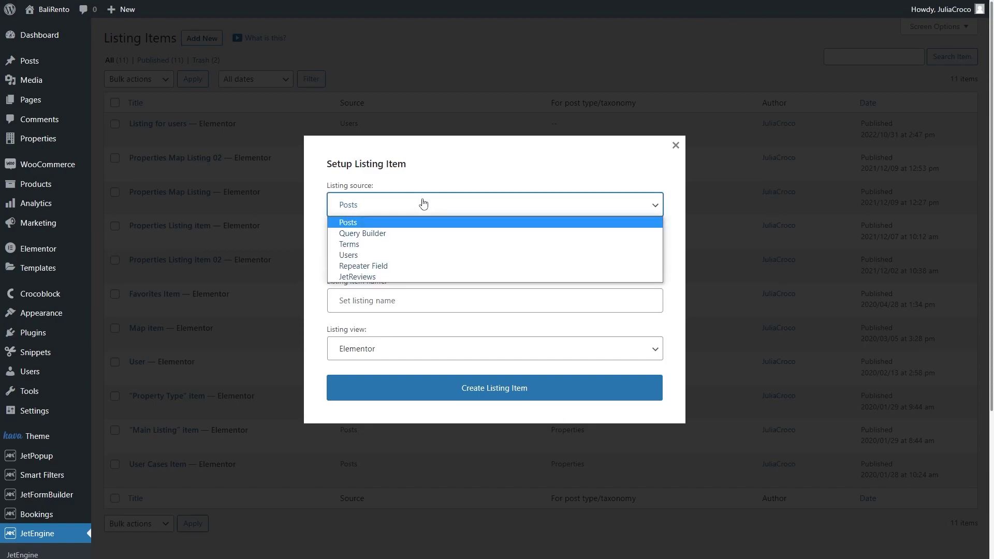
pyautogui.click(422, 234)
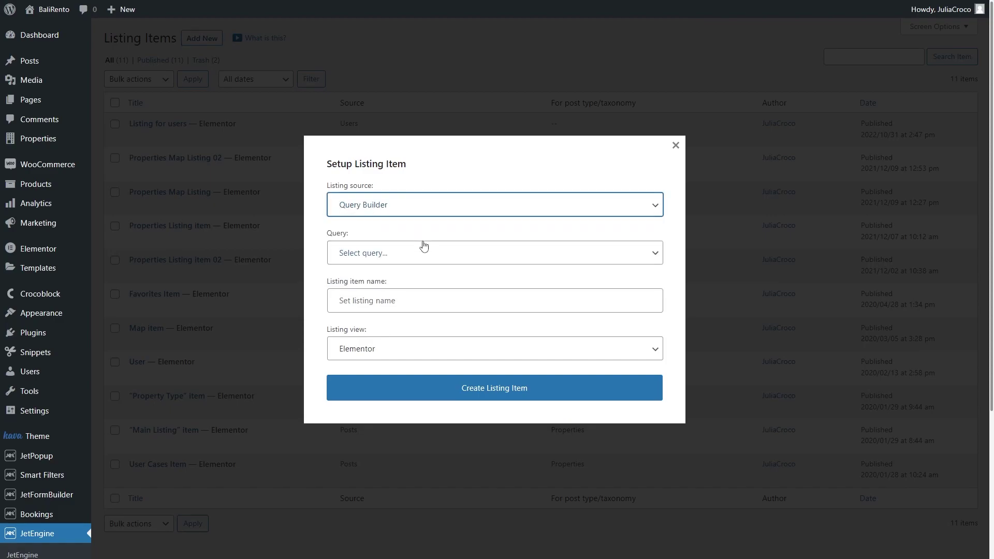
pyautogui.click(423, 253)
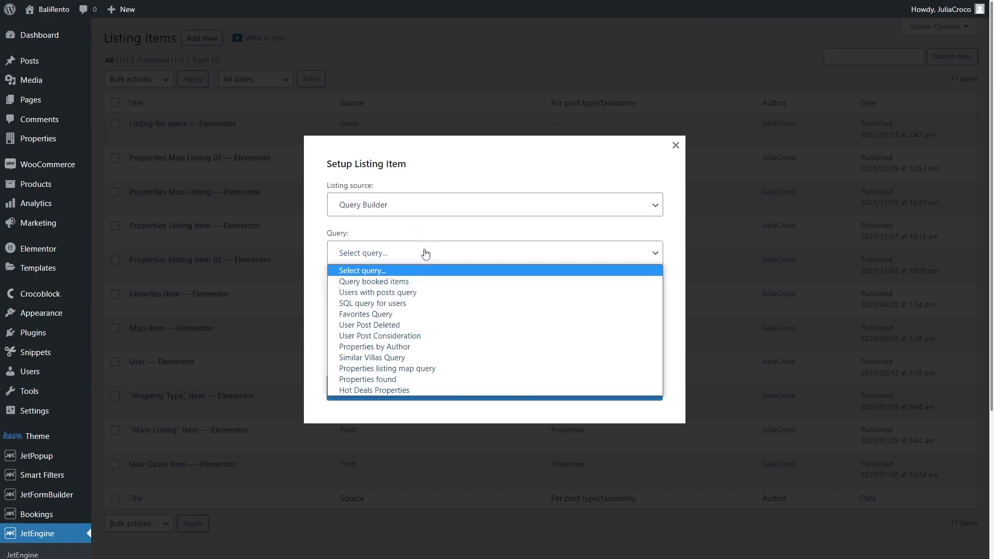
pyautogui.click(429, 282)
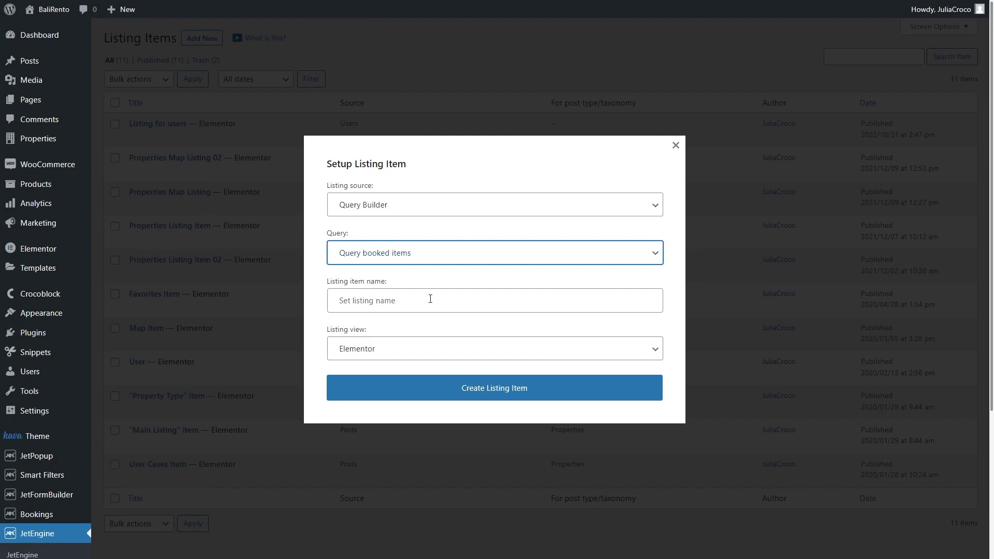
pyautogui.click(430, 299)
pyautogui.write('Booked items listing')
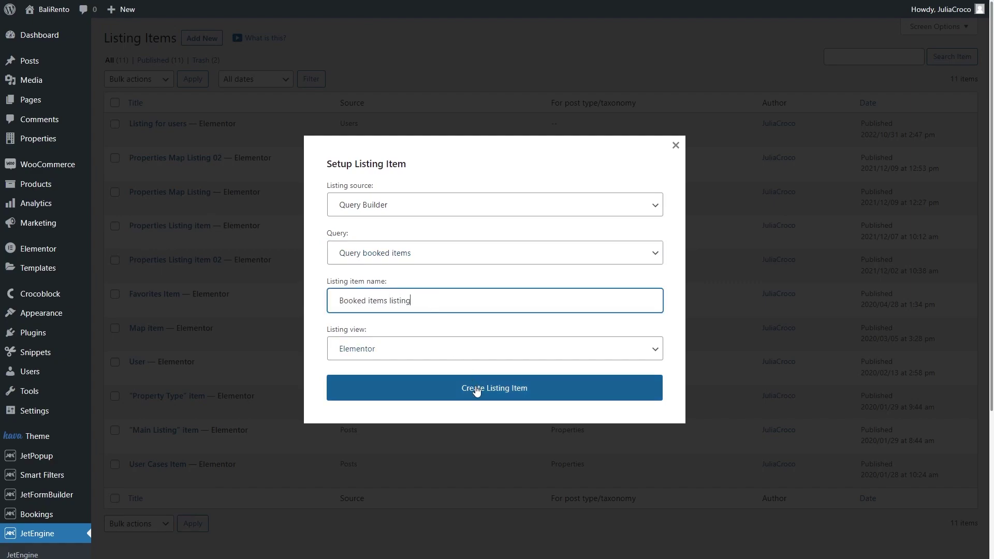
# Create the listing, add a one-column section and drop a Dynamic Field widget into it
pyautogui.click(476, 389)
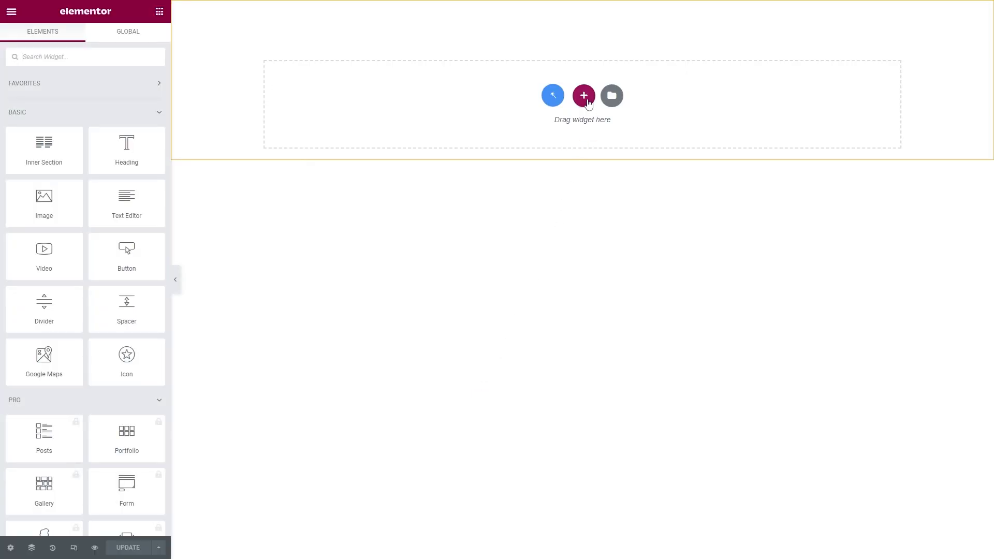
pyautogui.click(585, 98)
pyautogui.click(441, 121)
pyautogui.click(159, 12)
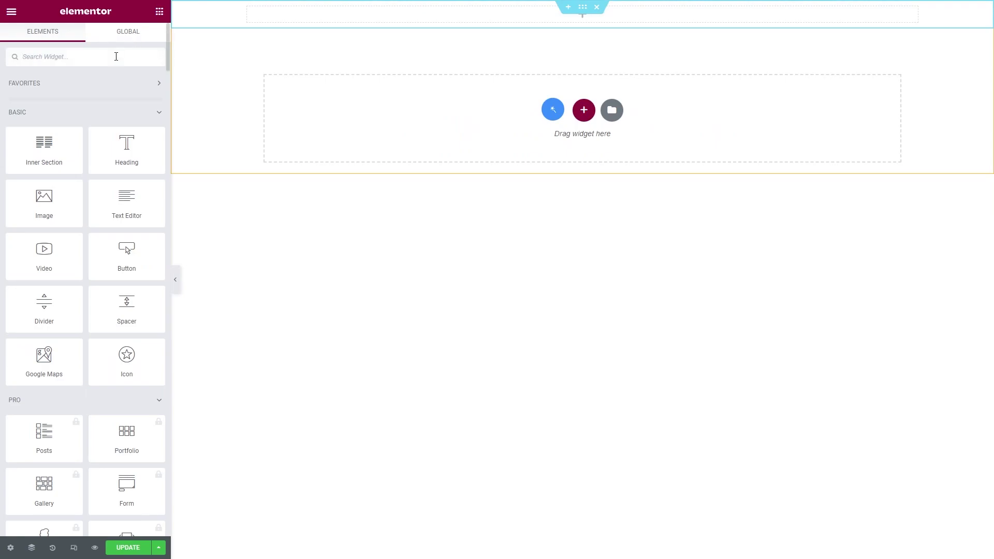
pyautogui.click(115, 57)
pyautogui.write('dynamic')
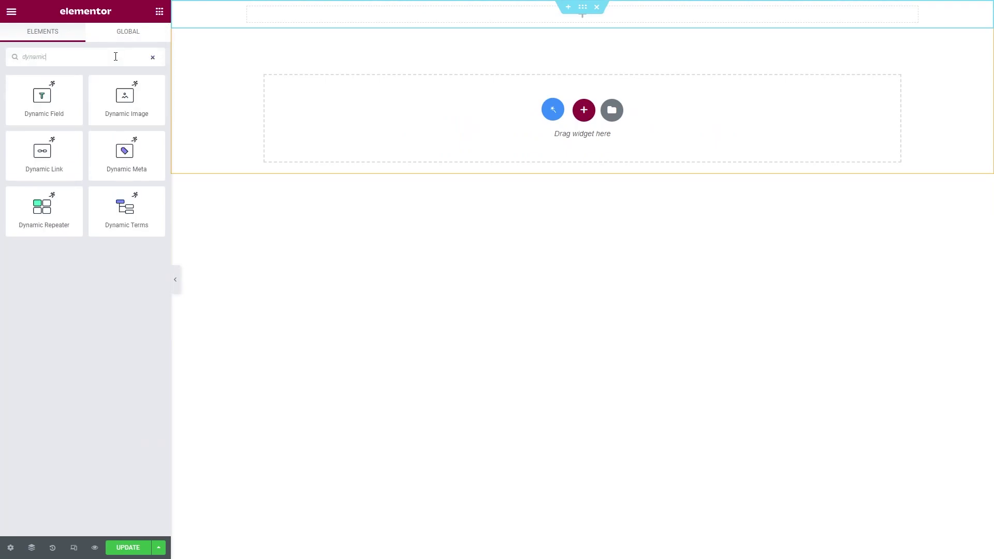
pyautogui.moveTo(43, 98); pyautogui.dragTo(344, 23)
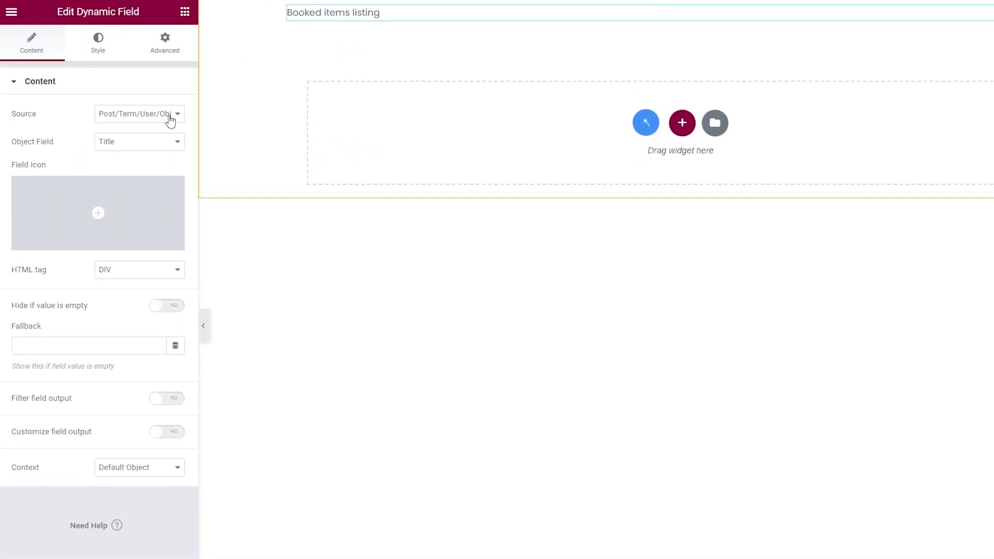
# Set the field to object field booking_id with custom output 'Booking ID - %s'
pyautogui.click(135, 98)
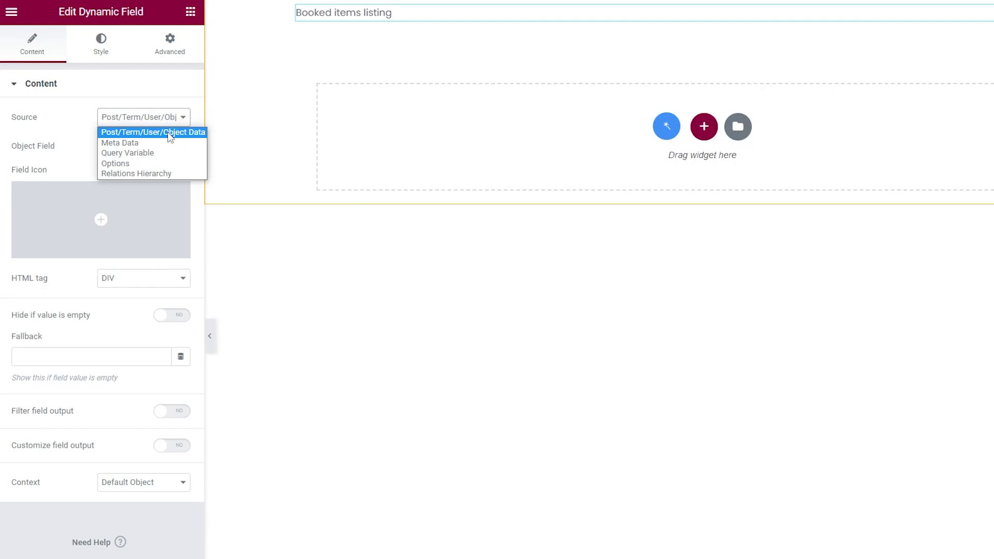
pyautogui.click(170, 133)
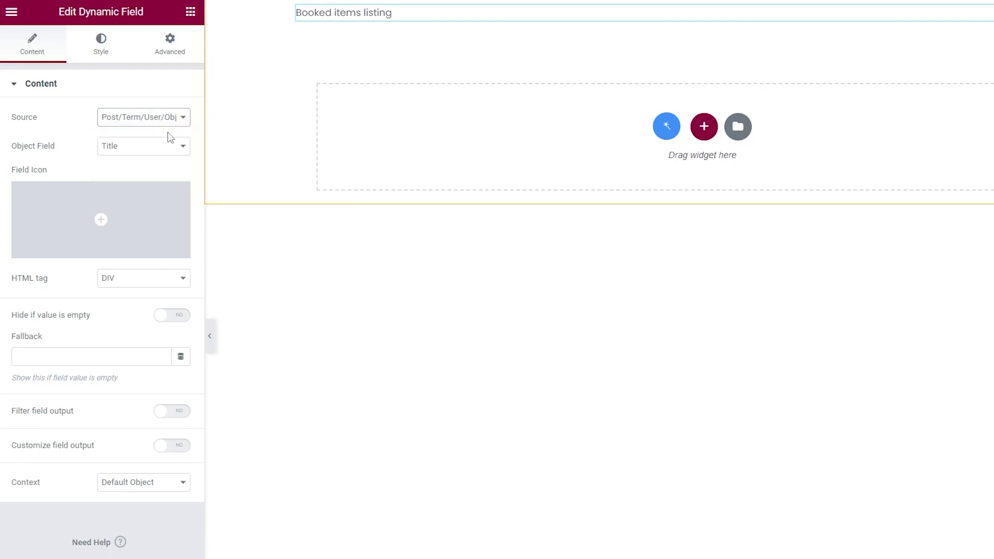
pyautogui.click(164, 148)
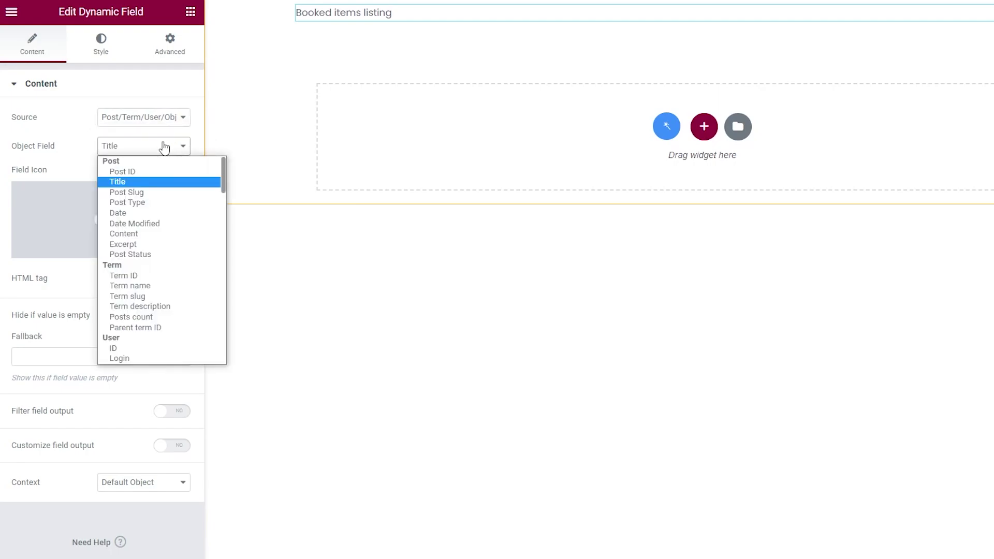
pyautogui.scroll(-15, 169, 240)
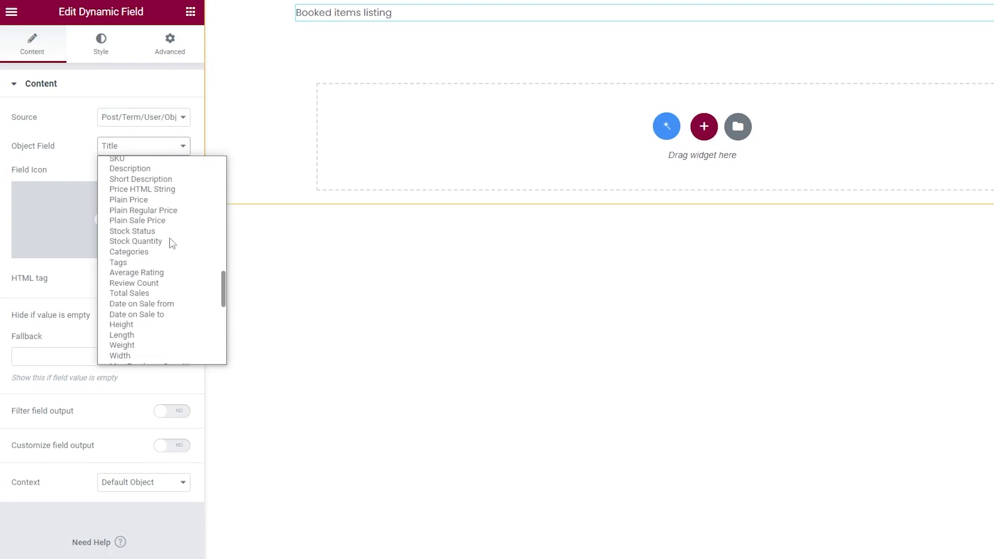
pyautogui.scroll(-1, 173, 243)
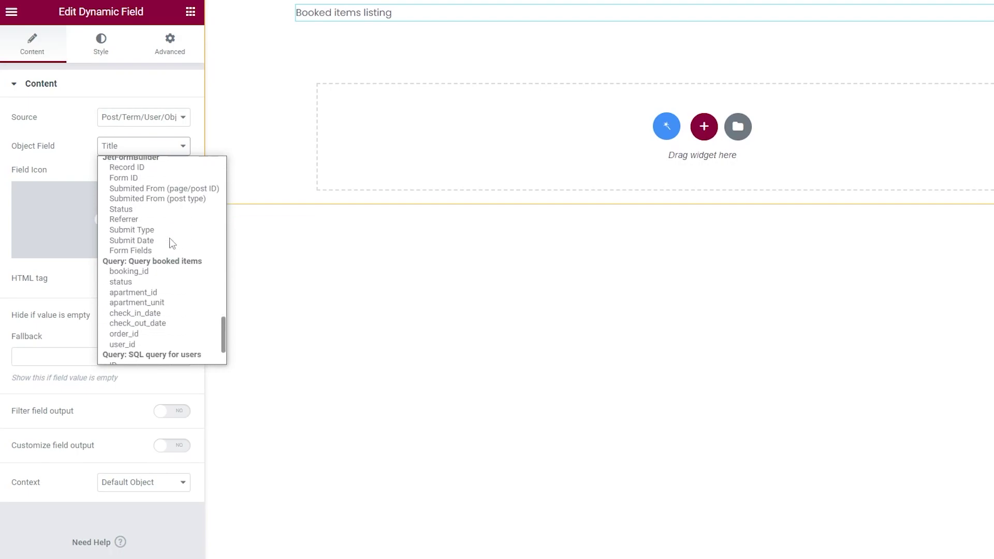
pyautogui.click(170, 274)
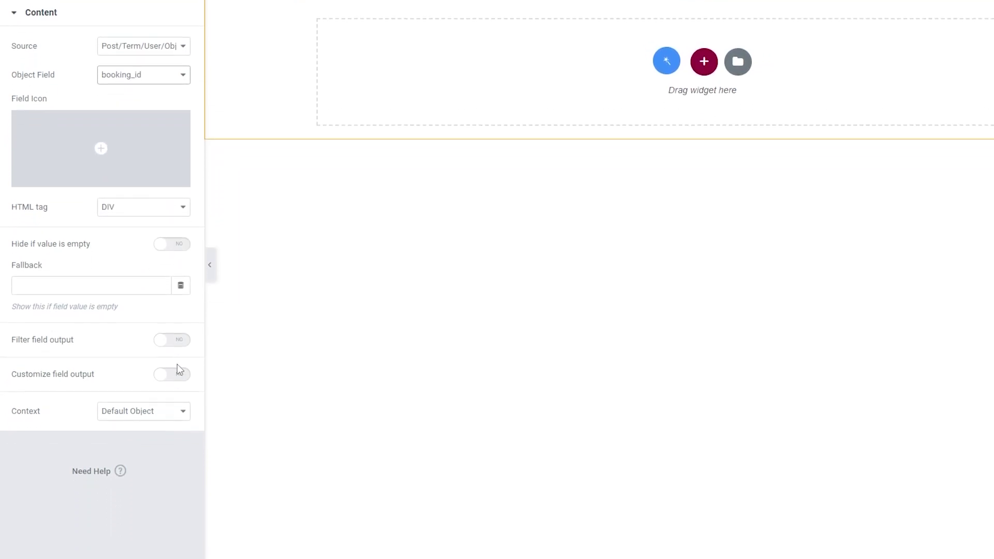
pyautogui.click(177, 446)
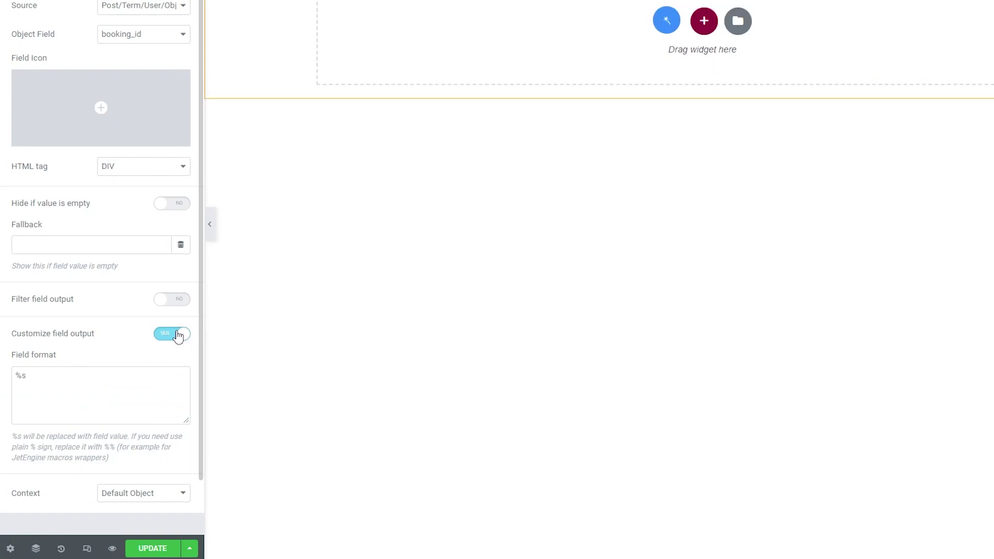
pyautogui.click(15, 375)
pyautogui.write('Booking ID -')
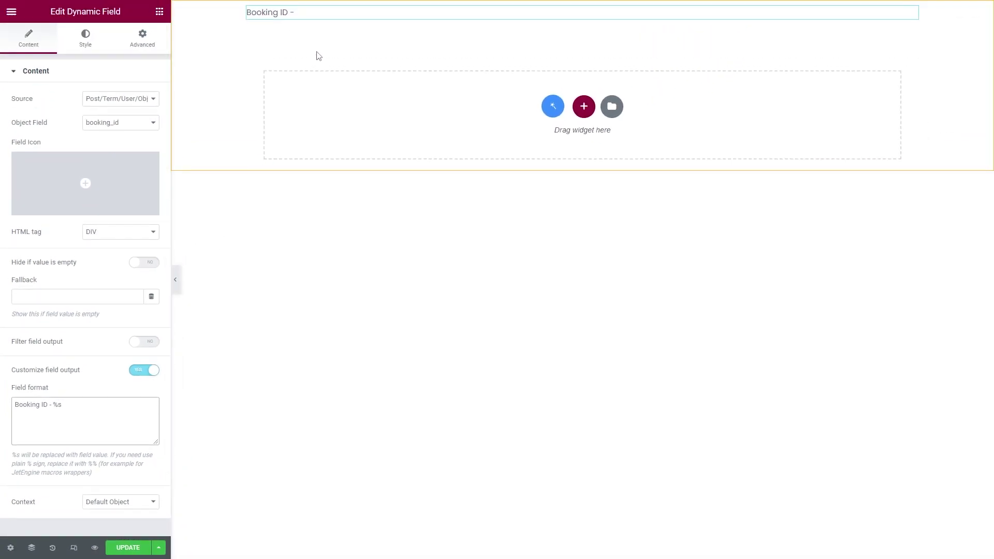
# Duplicate the Booking ID field into a 'Status' field showing the booking status
pyautogui.rightClick(326, 17)
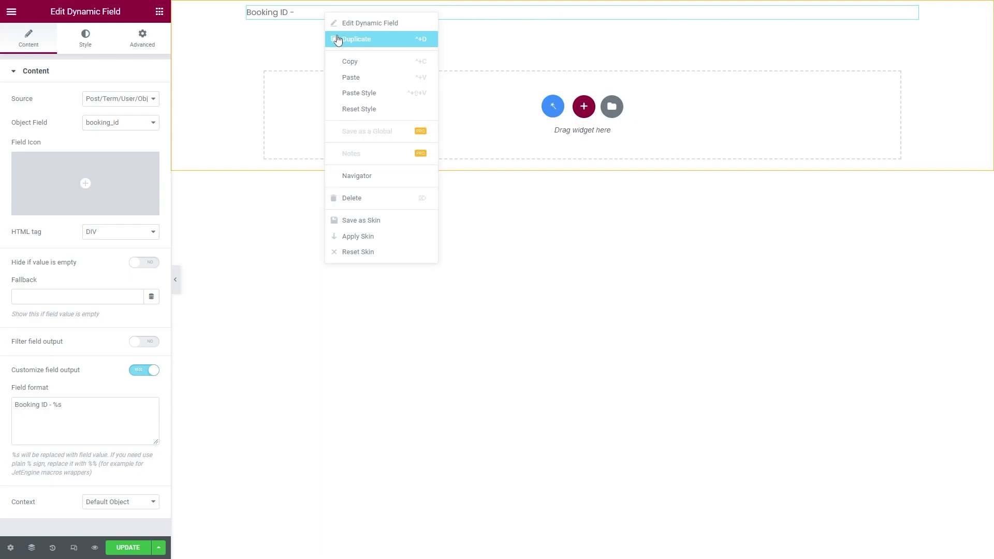
pyautogui.click(338, 39)
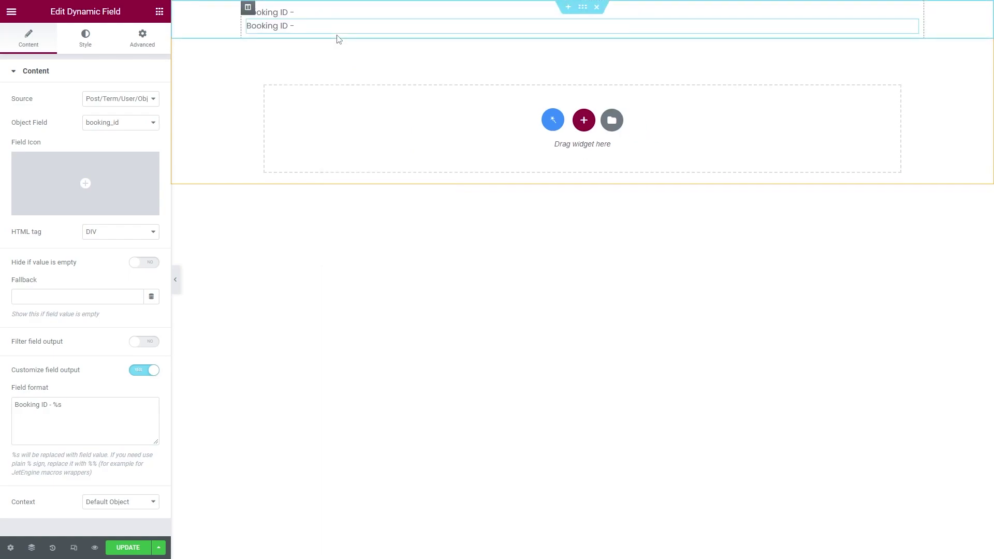
pyautogui.click(132, 124)
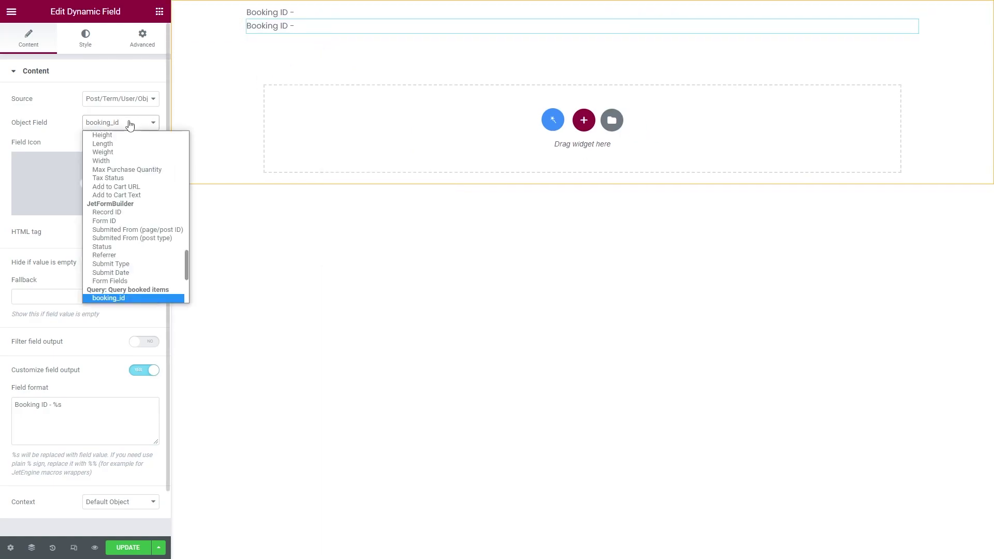
pyautogui.scroll(-3, 125, 194)
pyautogui.click(124, 203)
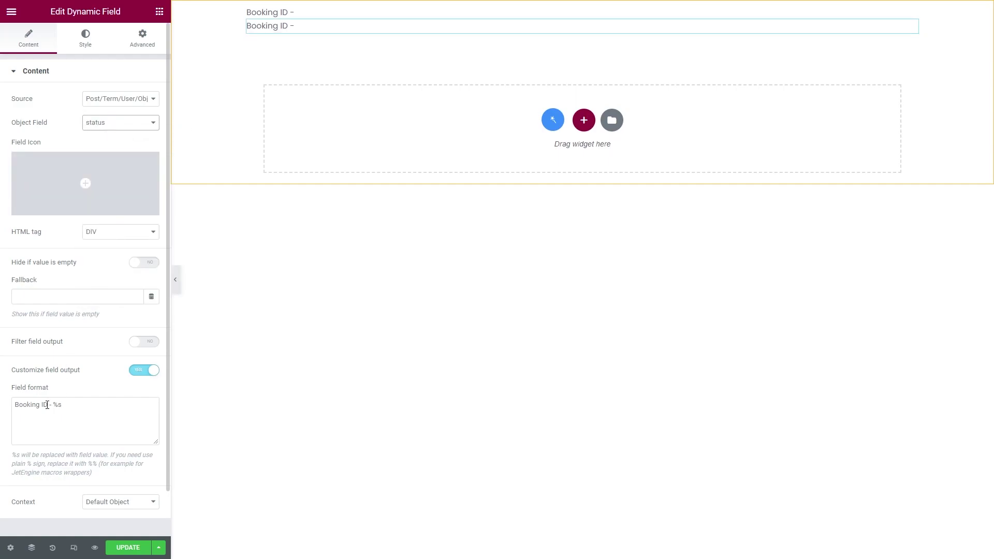
pyautogui.moveTo(47, 405); pyautogui.dragTo(16, 405)
pyautogui.write('Status')
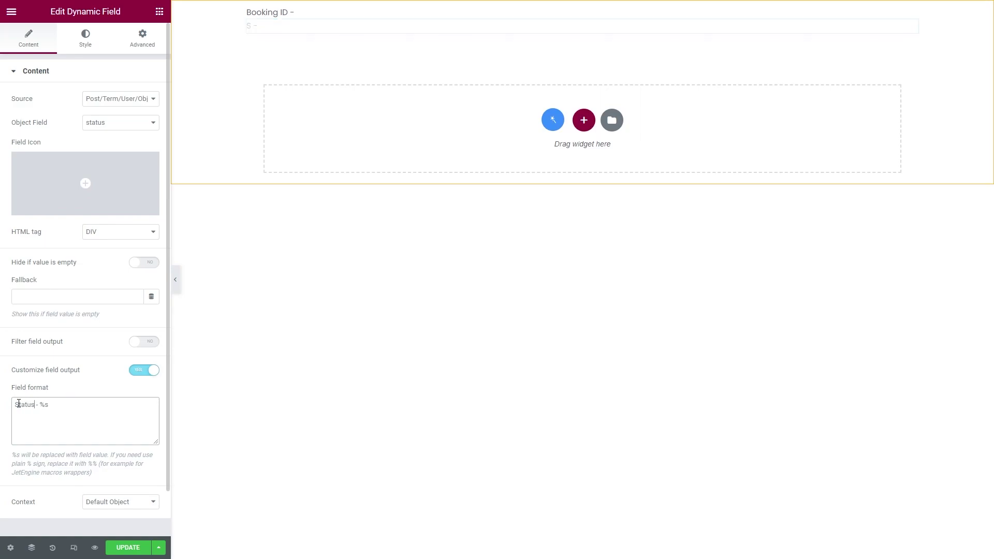
# Duplicate it into an 'Apartment ID' field for apartment_id, filtered through Get post/page link
pyautogui.rightClick(314, 28)
pyautogui.click(325, 47)
pyautogui.click(120, 122)
pyautogui.scroll(-3, 119, 217)
pyautogui.click(132, 205)
pyautogui.moveTo(35, 405); pyautogui.dragTo(14, 408)
pyautogui.write('Apartment ID')
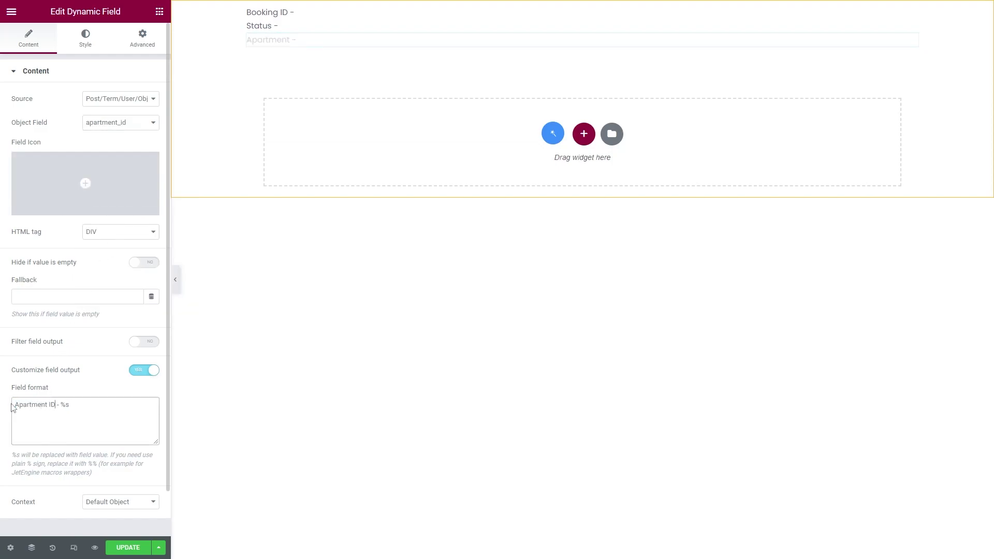
pyautogui.click(146, 342)
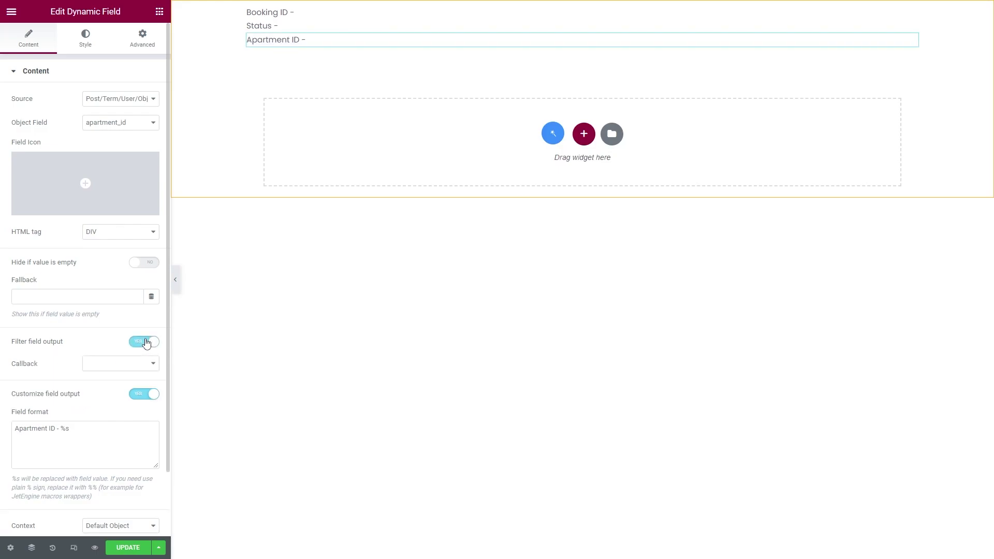
pyautogui.click(134, 365)
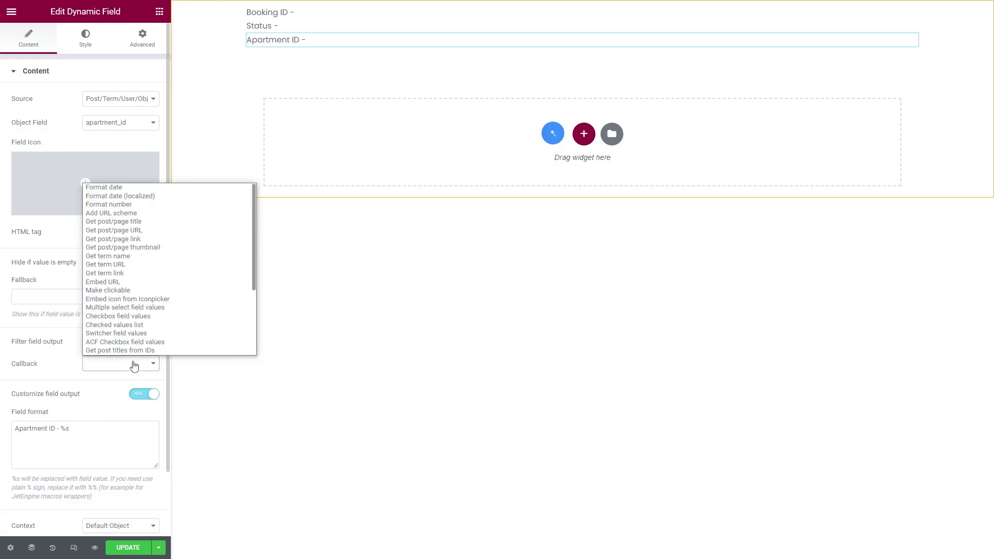
pyautogui.click(156, 239)
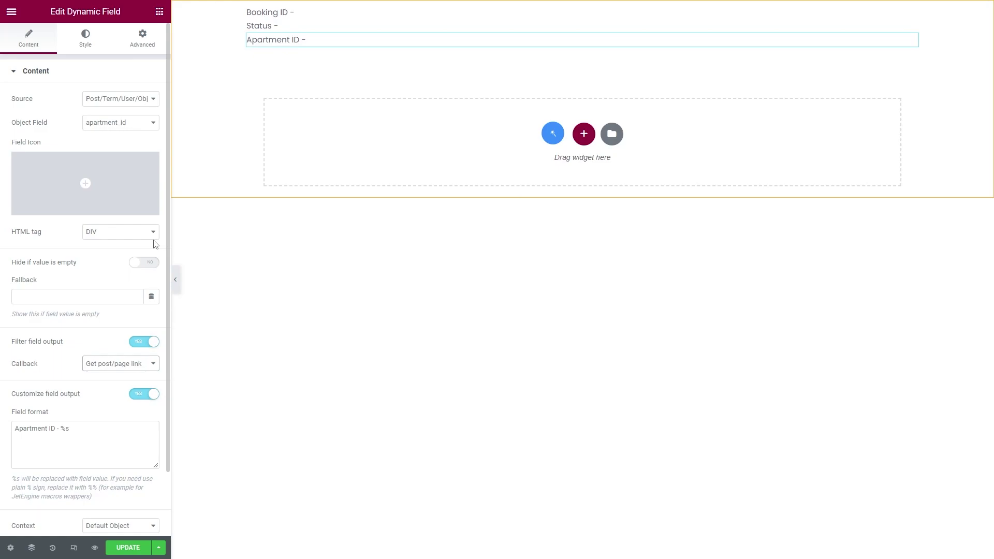
# Duplicate the Status field as a Check-in date line showing check_in_date as a localized date
pyautogui.rightClick(318, 26)
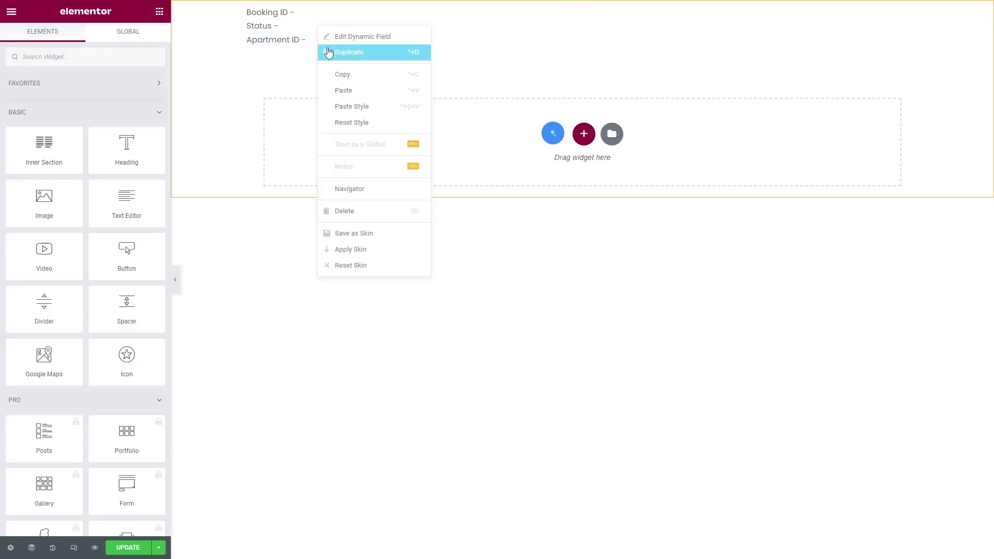
pyautogui.click(327, 48)
pyautogui.click(119, 122)
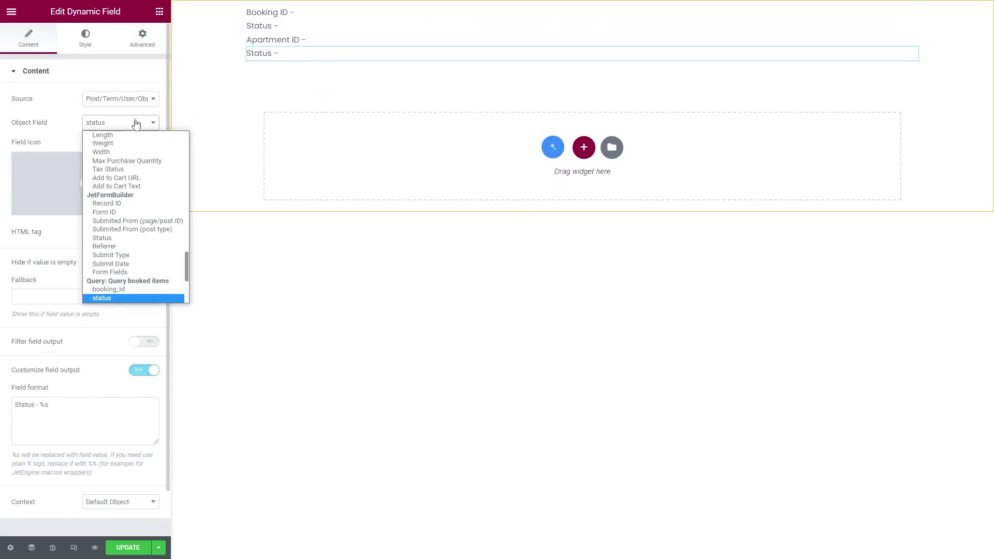
pyautogui.scroll(-3, 135, 217)
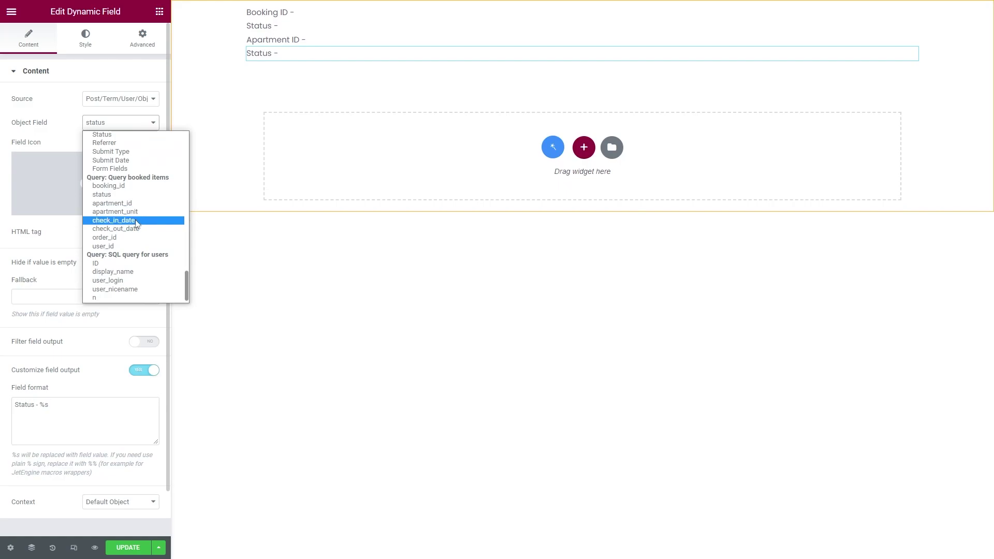
pyautogui.click(114, 221)
pyautogui.moveTo(34, 404); pyautogui.dragTo(15, 404)
pyautogui.write('Check-in date')
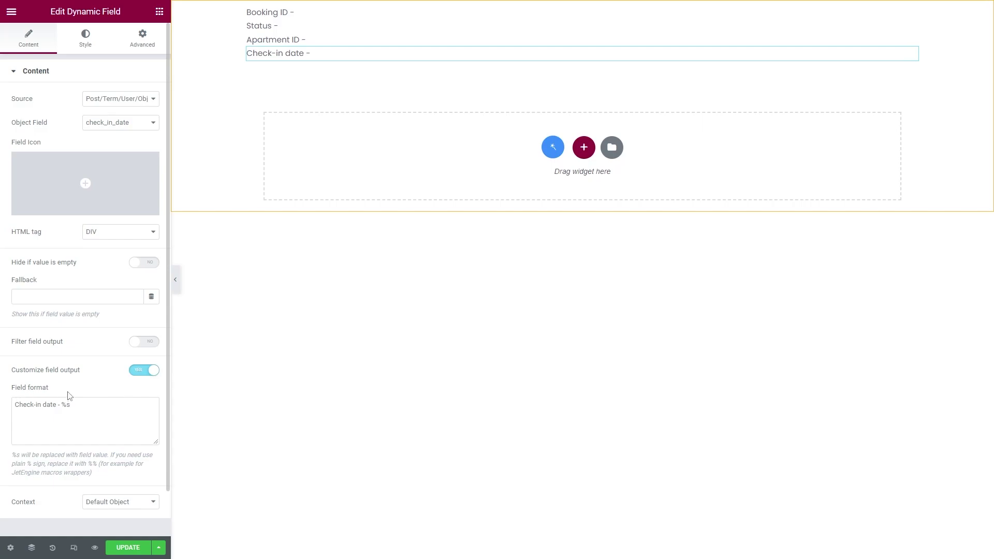
pyautogui.click(144, 342)
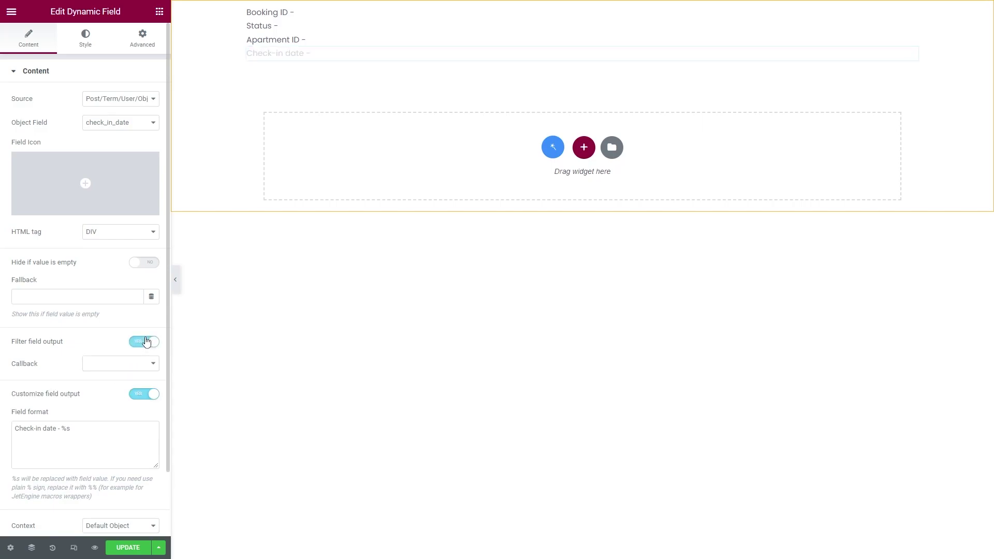
pyautogui.click(143, 365)
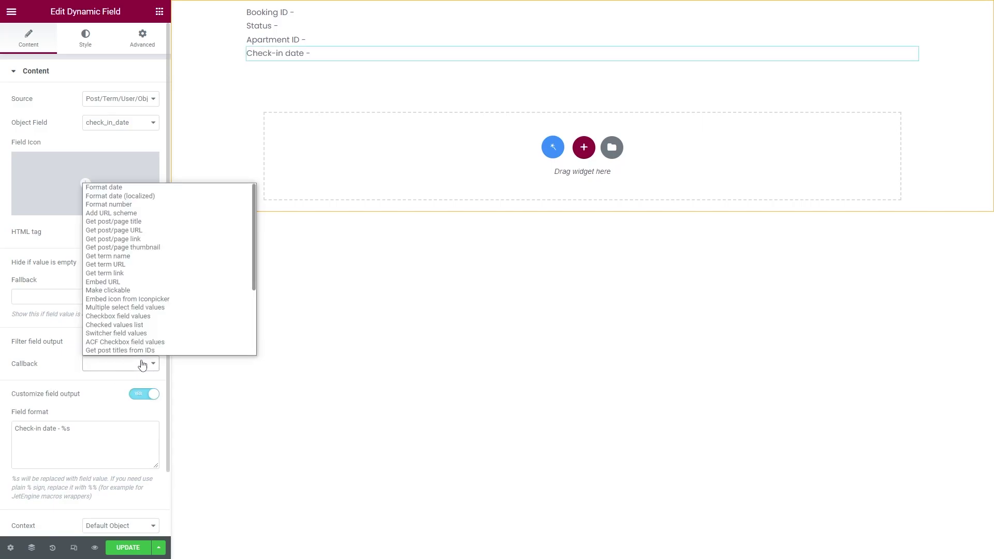
pyautogui.click(136, 196)
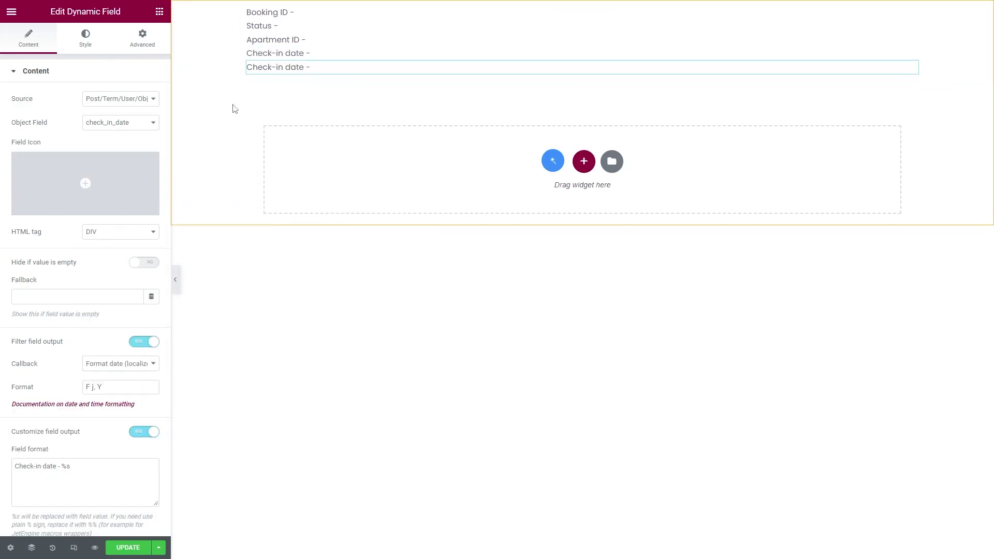
# Point the date line at check_out_date and relabel it Check-out date
pyautogui.click(120, 122)
pyautogui.scroll(-2, 124, 228)
pyautogui.click(138, 225)
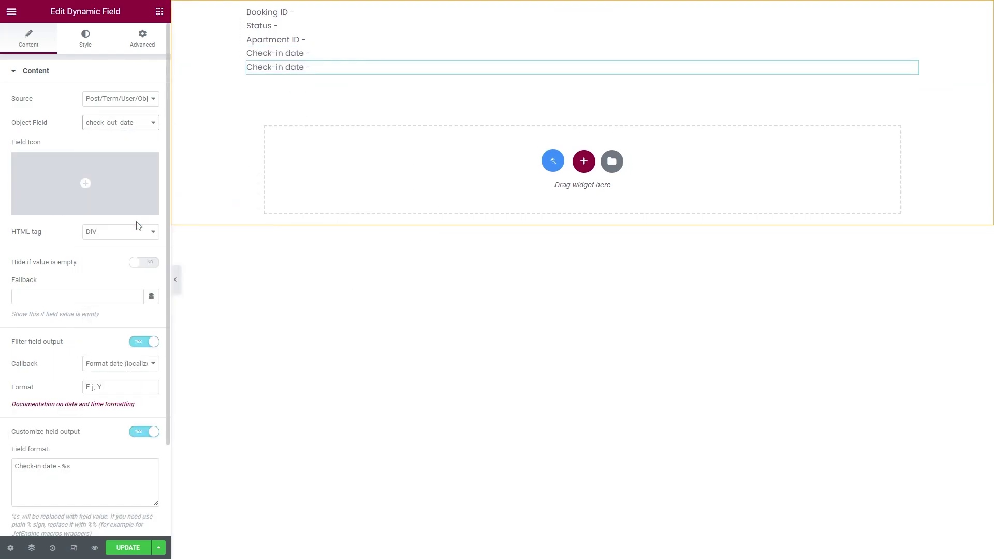
pyautogui.doubleClick(39, 465)
pyautogui.write('out')
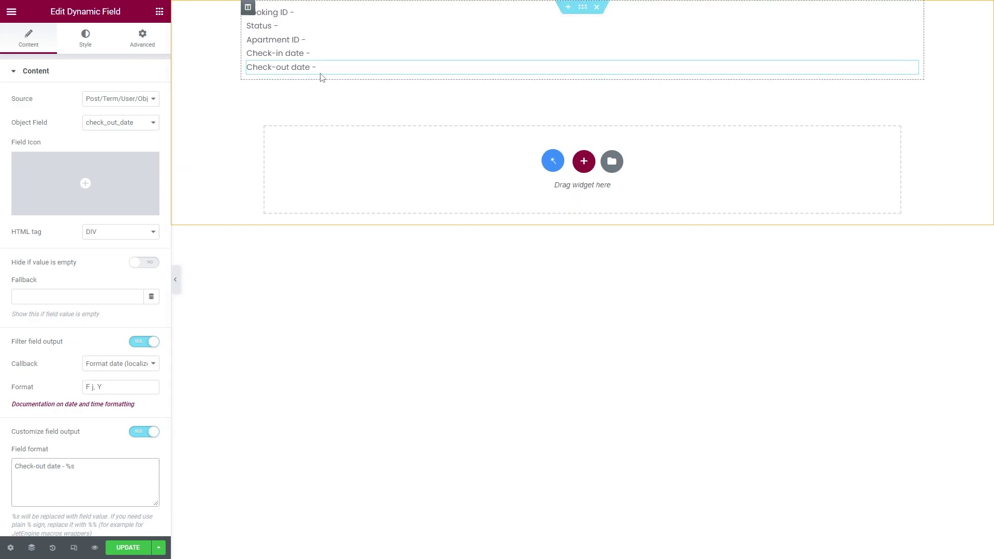
# Duplicate the Check-out date line as a User ID line for user_id, with date filtering off
pyautogui.rightClick(321, 74)
pyautogui.click(331, 93)
pyautogui.click(129, 123)
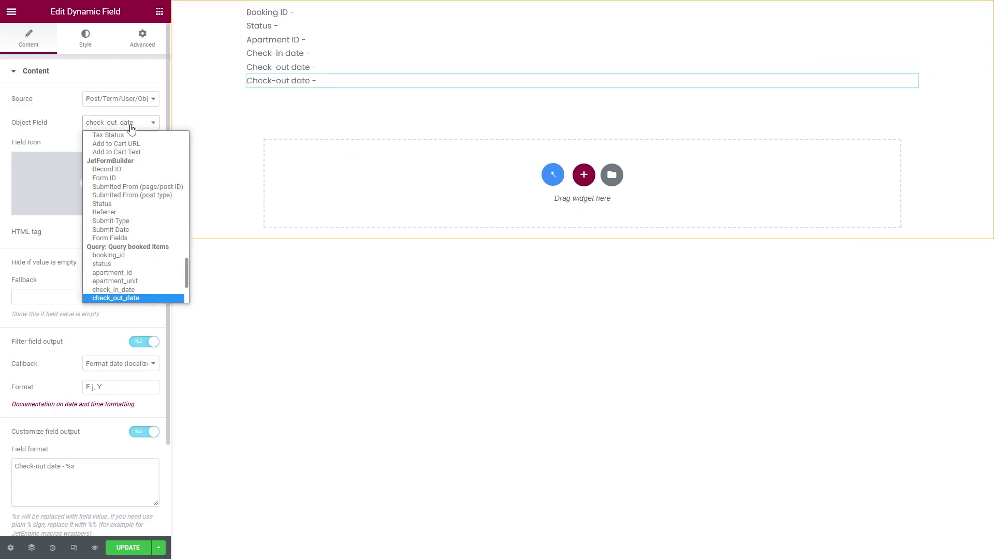
pyautogui.scroll(-4, 133, 238)
pyautogui.click(133, 238)
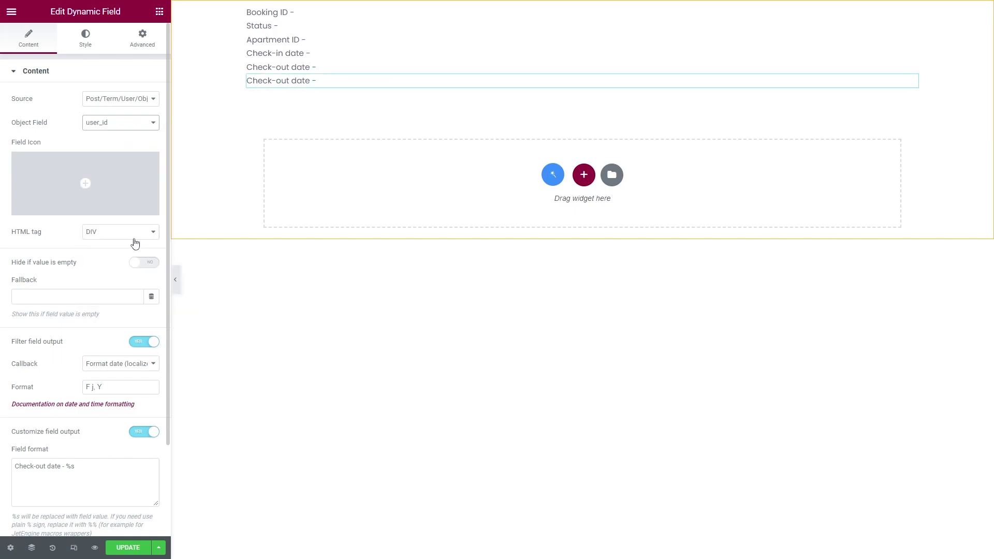
pyautogui.moveTo(59, 466); pyautogui.dragTo(15, 466)
pyautogui.write('User ID')
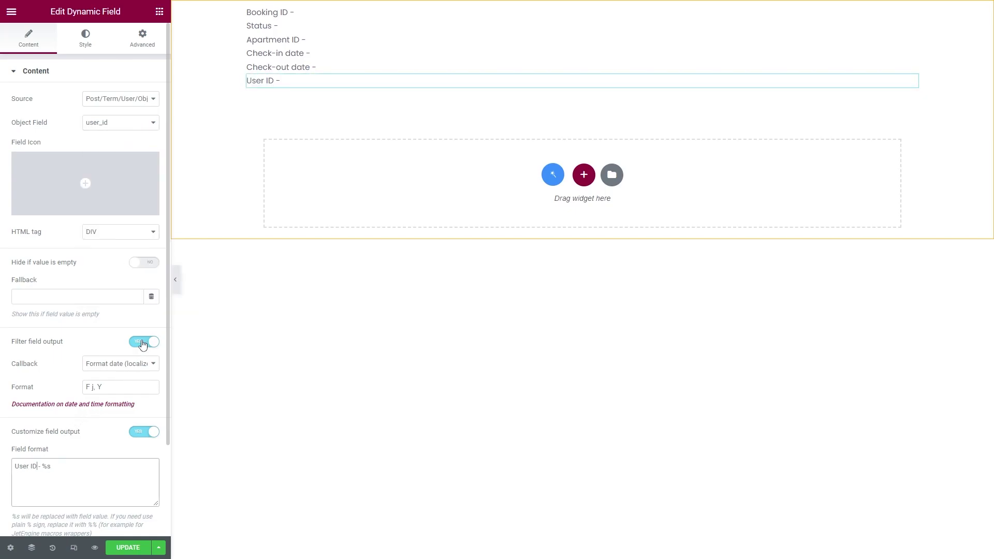
pyautogui.click(143, 342)
# Duplicate the User ID line and switch the copy to order_id
pyautogui.rightClick(293, 82)
pyautogui.click(309, 104)
pyautogui.click(130, 122)
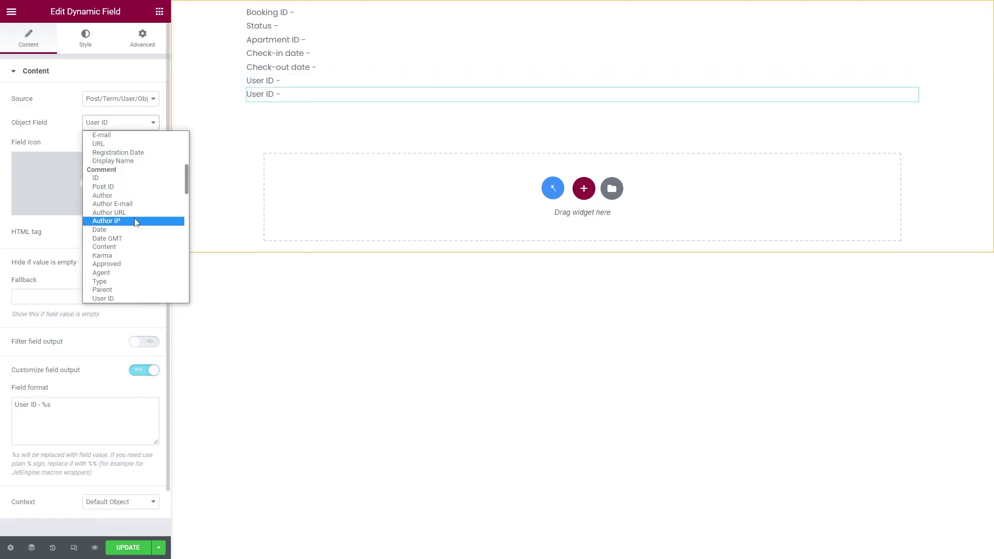
pyautogui.scroll(-10, 136, 222)
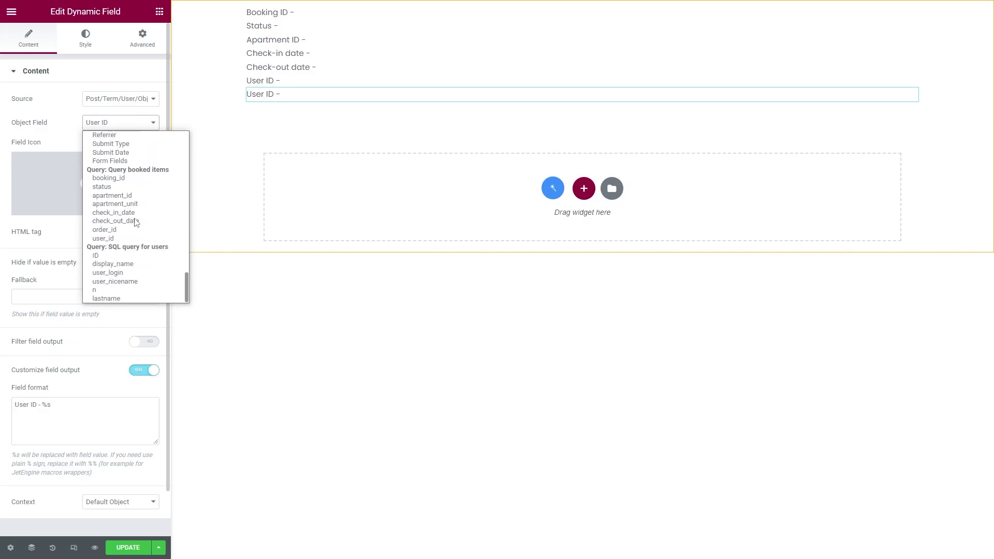
pyautogui.click(136, 230)
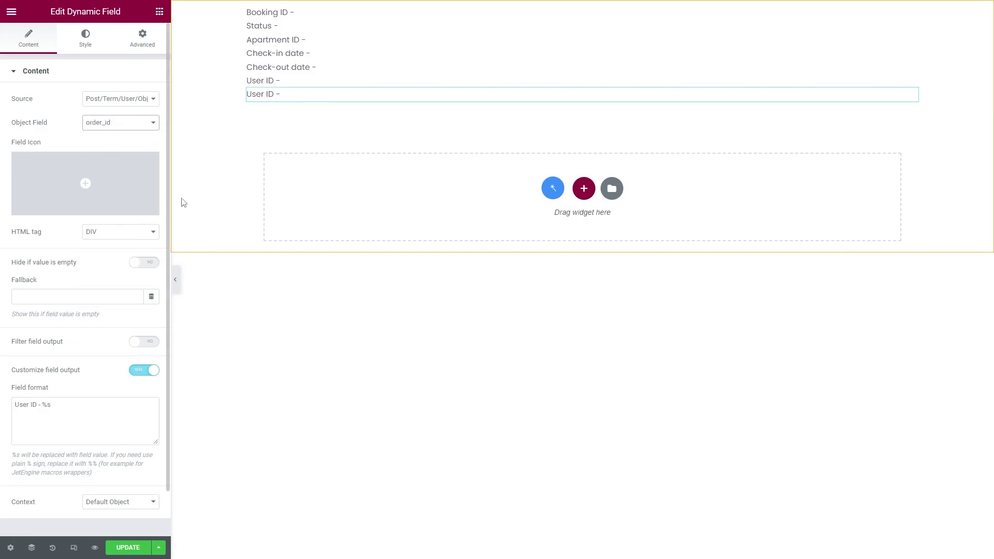
pyautogui.rightClick(289, 97)
# Delete the duplicate User ID line and set the field typography to font size 16
pyautogui.click(315, 280)
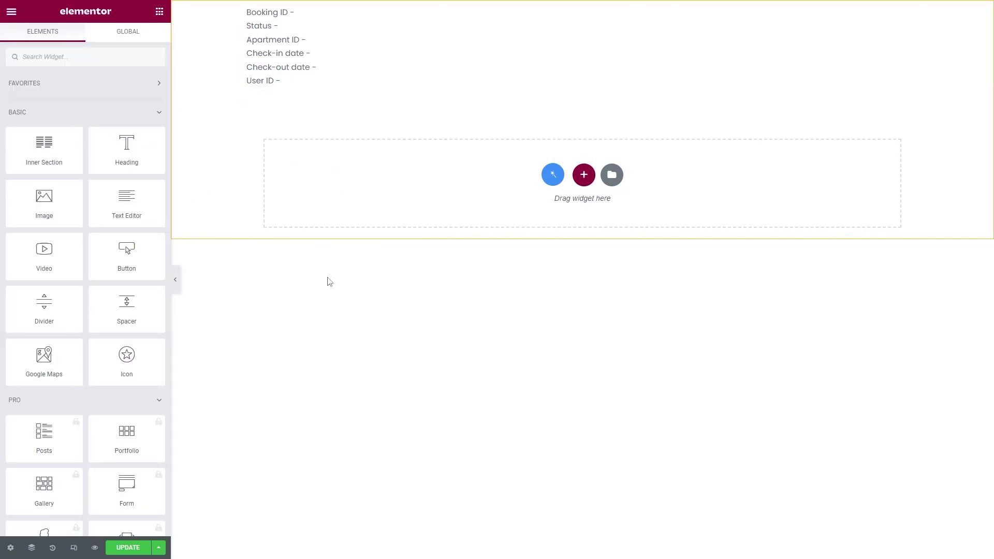
pyautogui.click(342, 68)
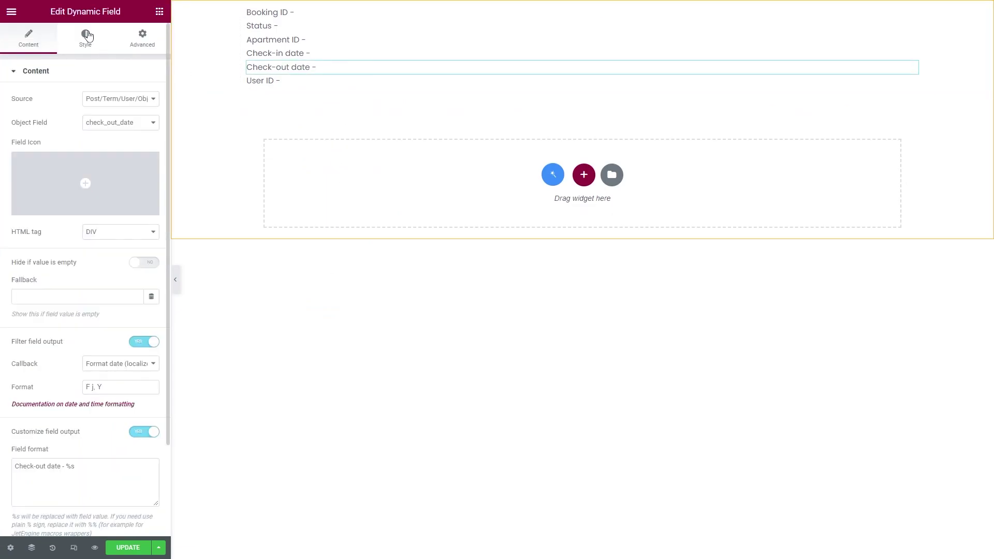
pyautogui.click(96, 46)
pyautogui.click(152, 122)
pyautogui.click(135, 212)
pyautogui.write('16')
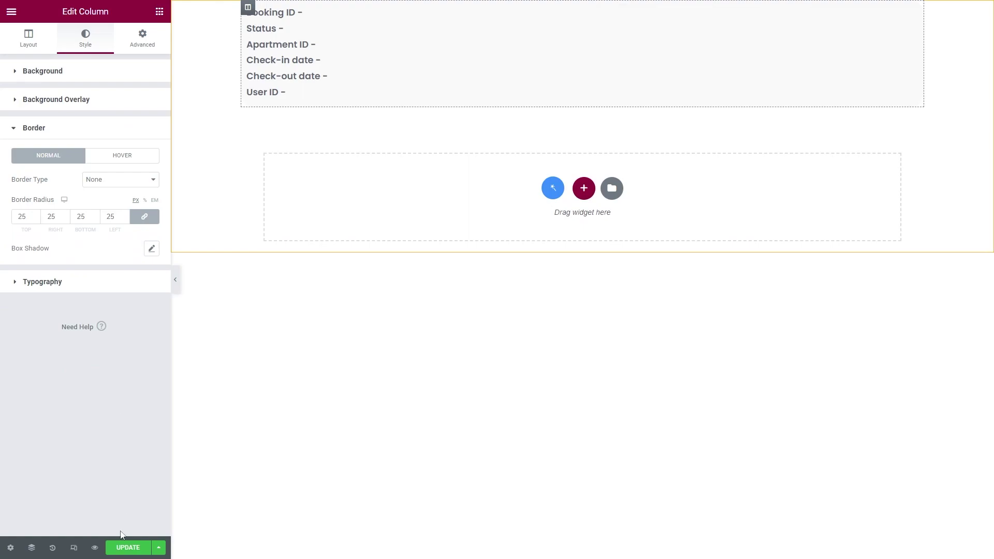
# Save the listing item, leave Elementor and go to Elementor's Saved Templates
pyautogui.click(130, 548)
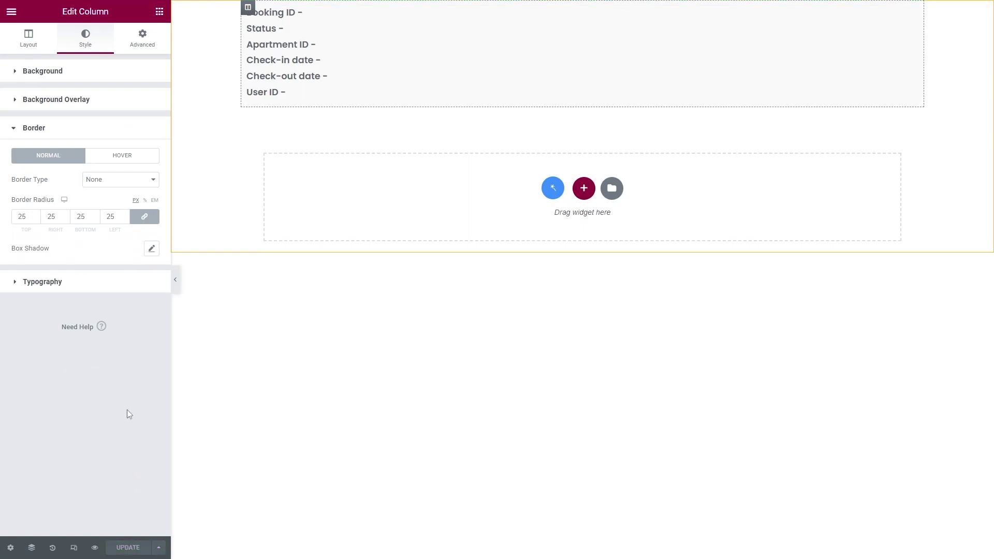
pyautogui.click(10, 13)
pyautogui.click(91, 234)
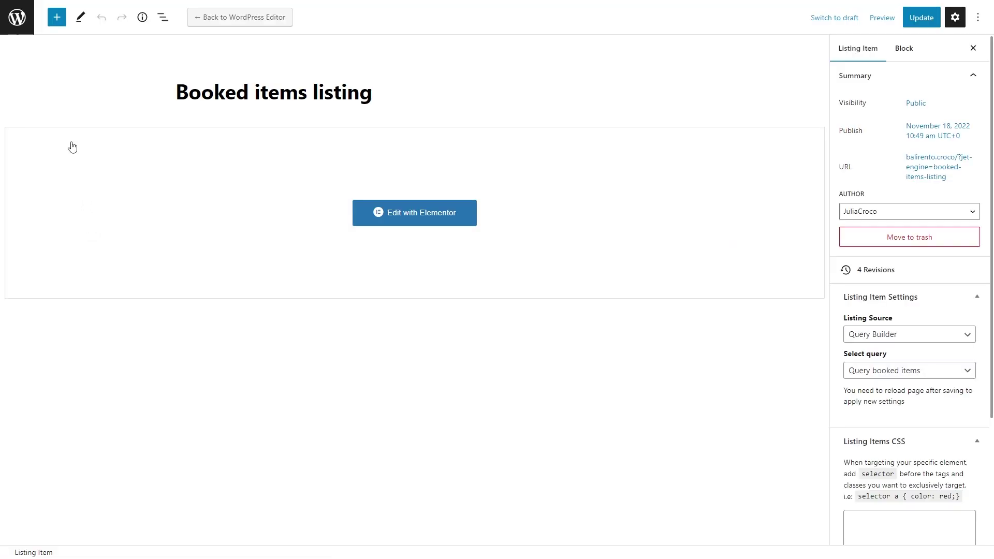
pyautogui.click(17, 17)
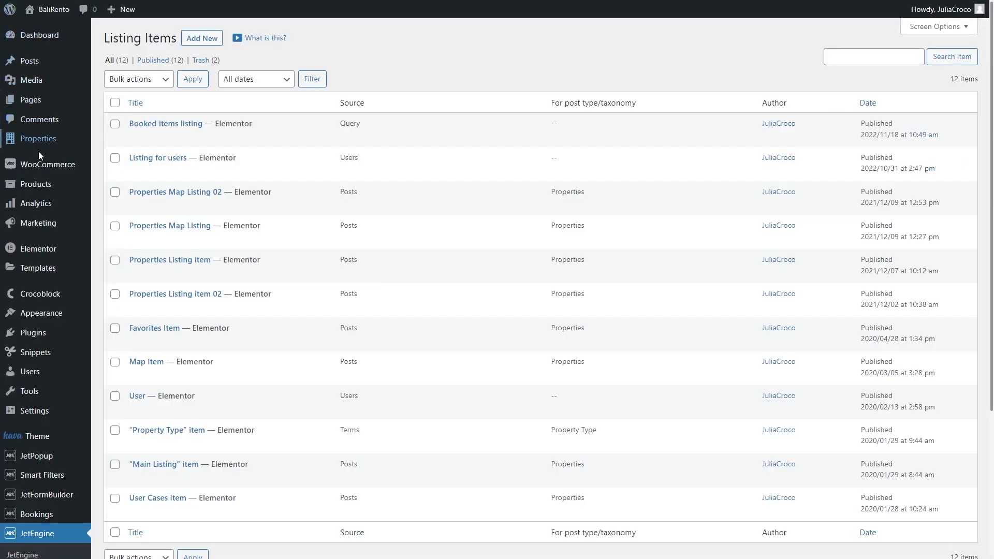
pyautogui.moveTo(70, 268)
pyautogui.click(154, 270)
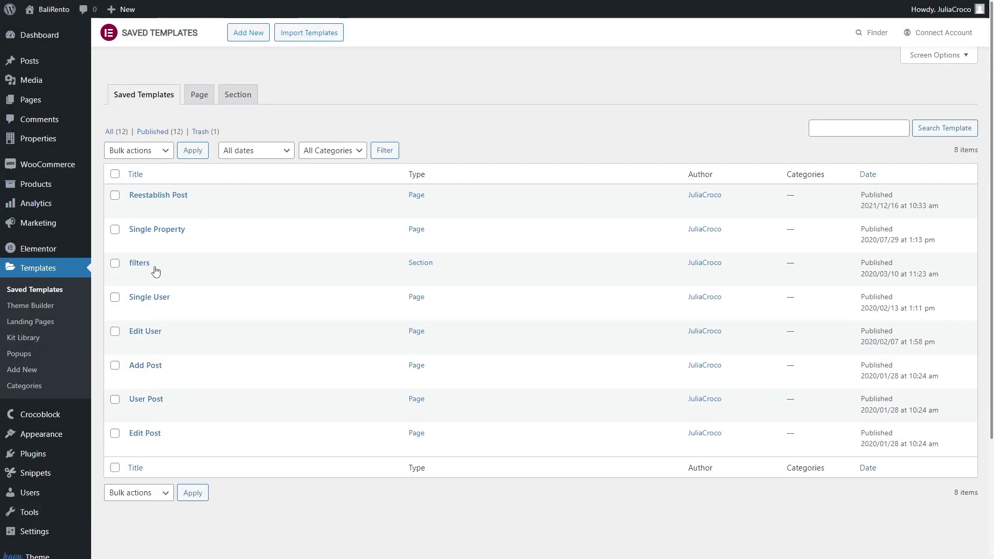
# Create a new Page template named 'User booked items'
pyautogui.click(247, 33)
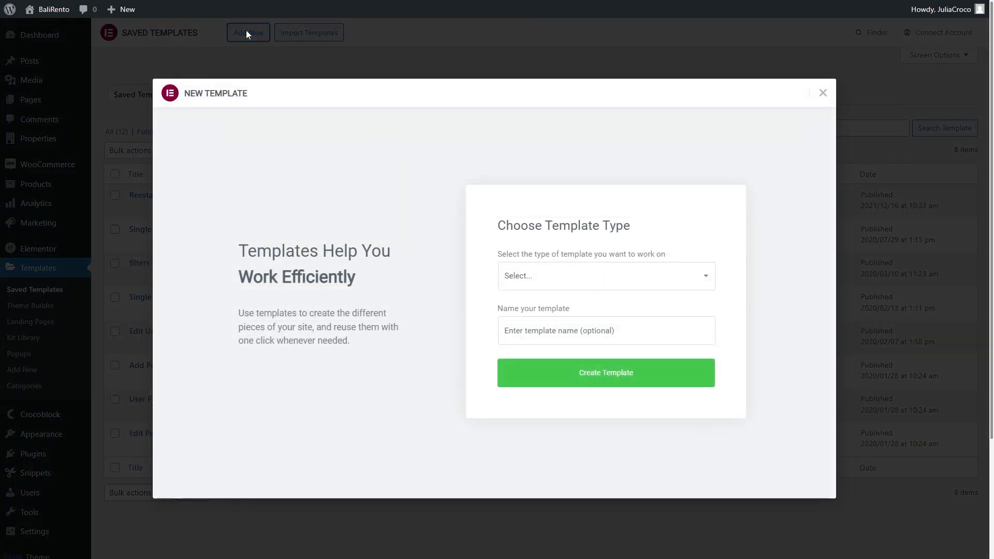
pyautogui.click(572, 276)
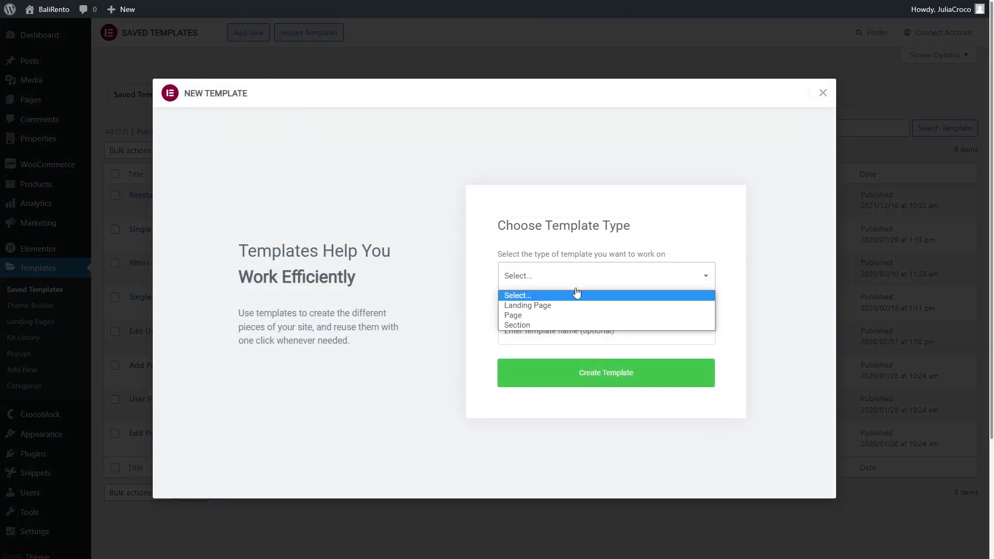
pyautogui.click(582, 316)
pyautogui.click(583, 330)
pyautogui.write('User booked items')
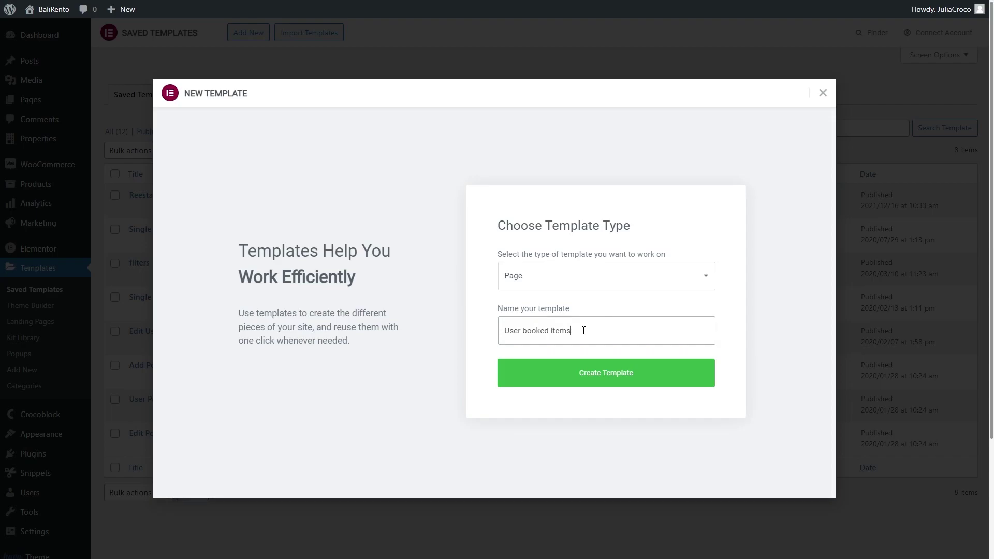
pyautogui.click(603, 373)
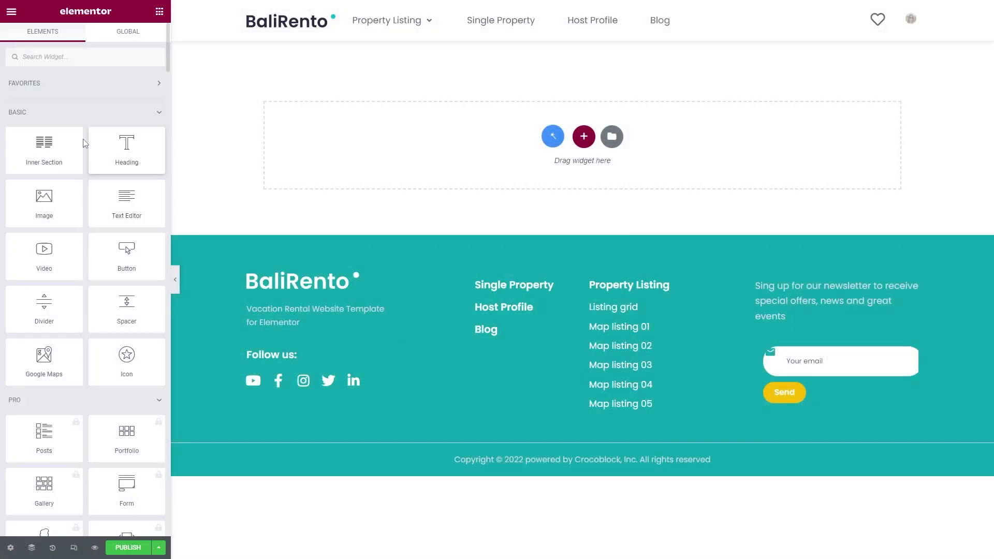
# Add a Listing Grid at the top of the page using the Booked items listing
pyautogui.click(54, 58)
pyautogui.write('listing')
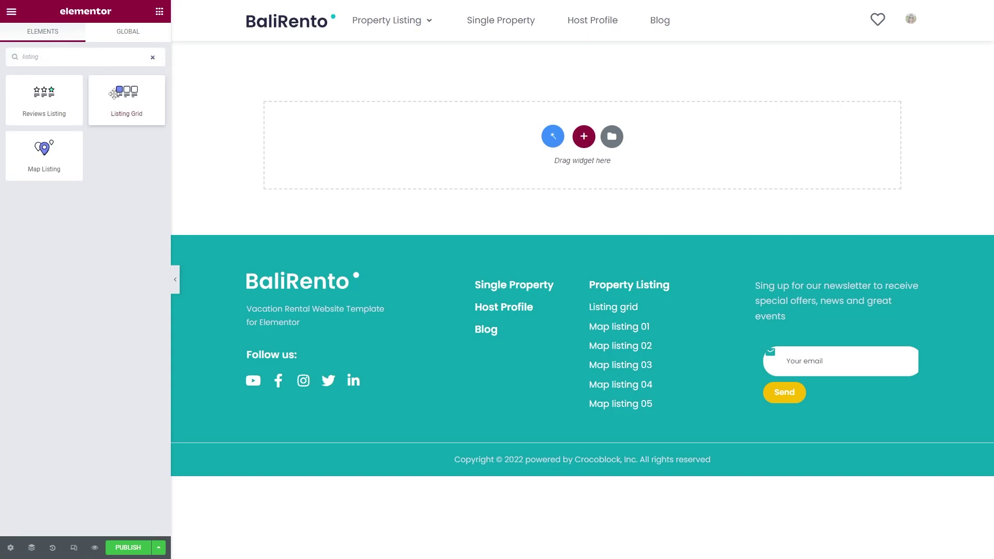
pyautogui.moveTo(126, 96); pyautogui.dragTo(336, 125)
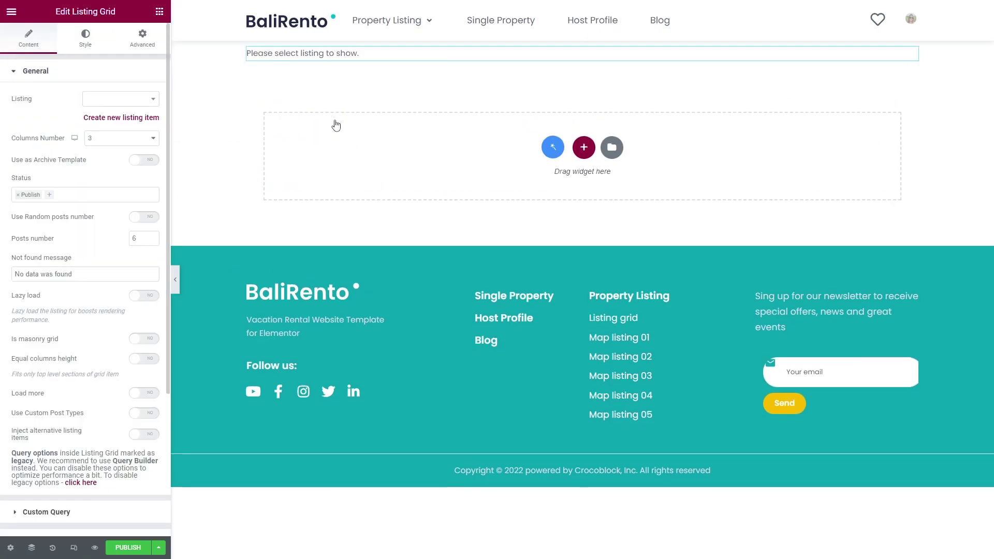
pyautogui.click(111, 98)
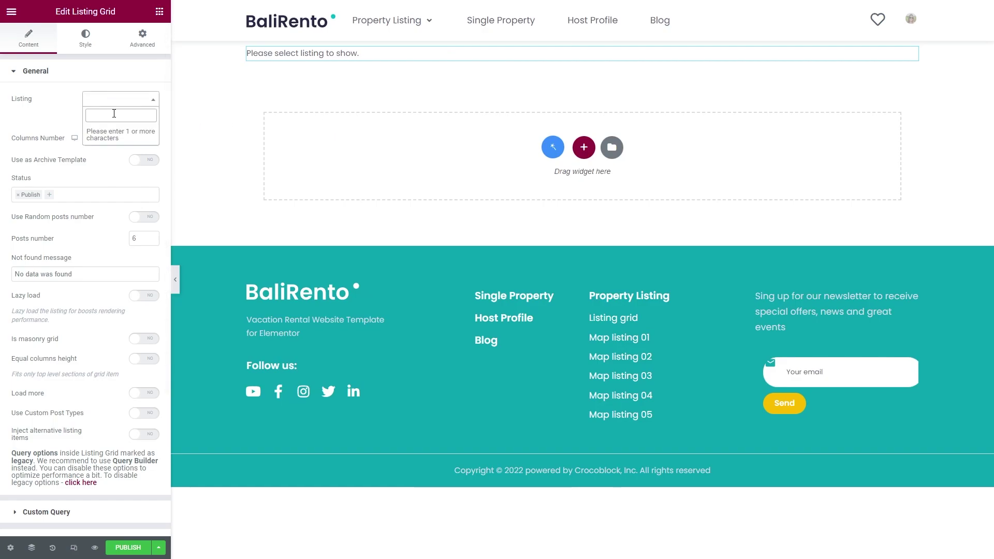
pyautogui.write('booked')
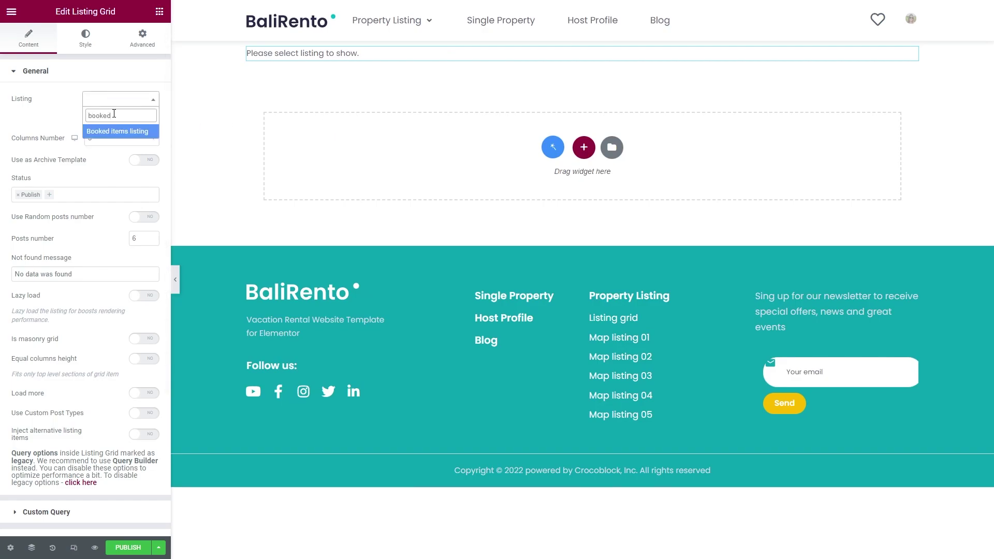
pyautogui.click(122, 132)
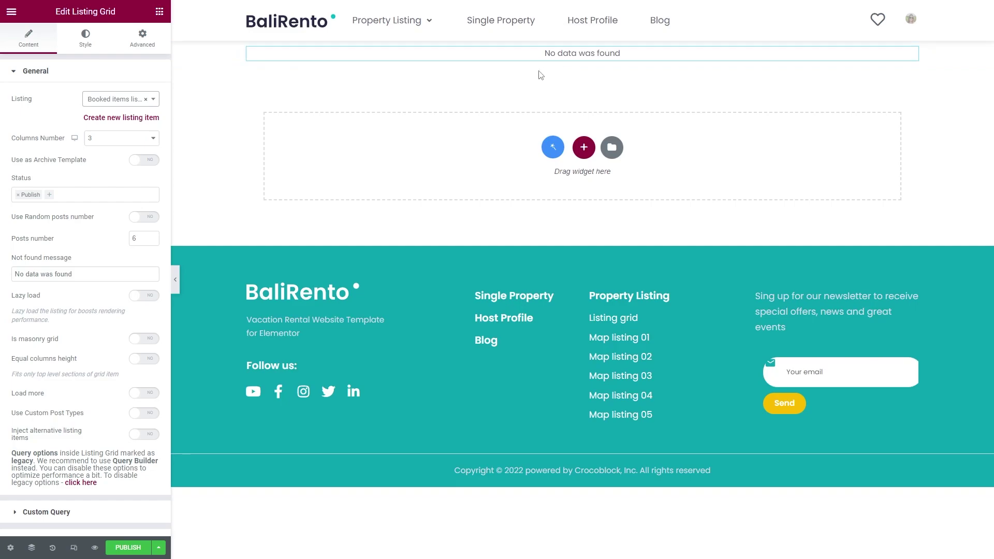
# Set the grid's column count and add a centred 'My booked items' heading above it
pyautogui.click(128, 138)
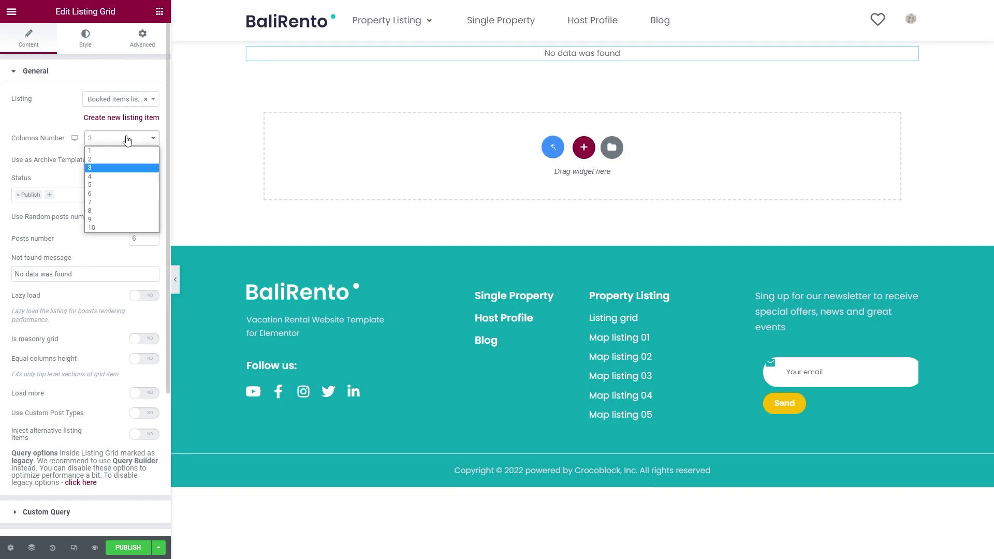
pyautogui.click(130, 160)
pyautogui.click(159, 12)
pyautogui.moveTo(127, 148); pyautogui.dragTo(371, 52)
pyautogui.moveTo(124, 147); pyautogui.dragTo(17, 113)
pyautogui.write('My booked items')
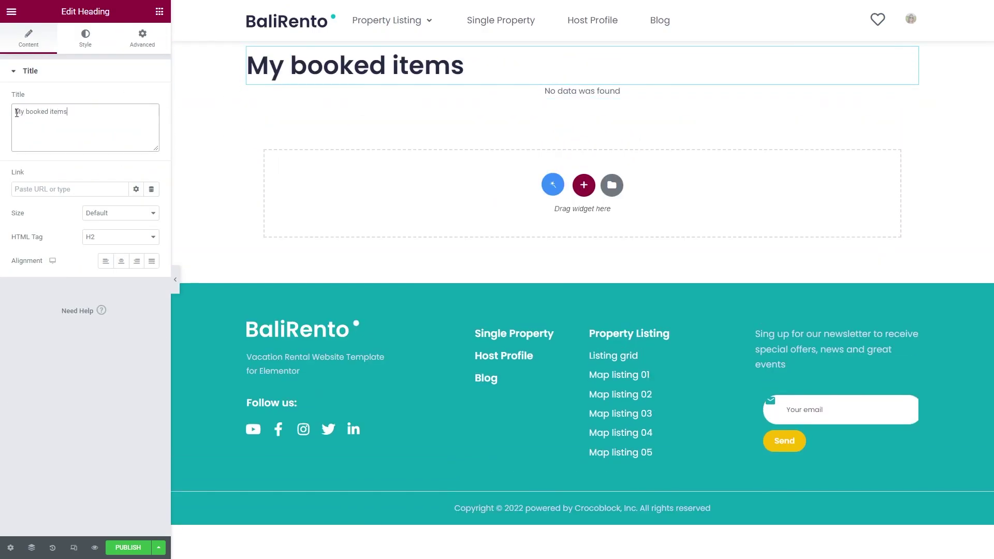
pyautogui.click(119, 262)
# Add top padding to the section and give the grid padding of 15 top, 1 left and right
pyautogui.click(583, 34)
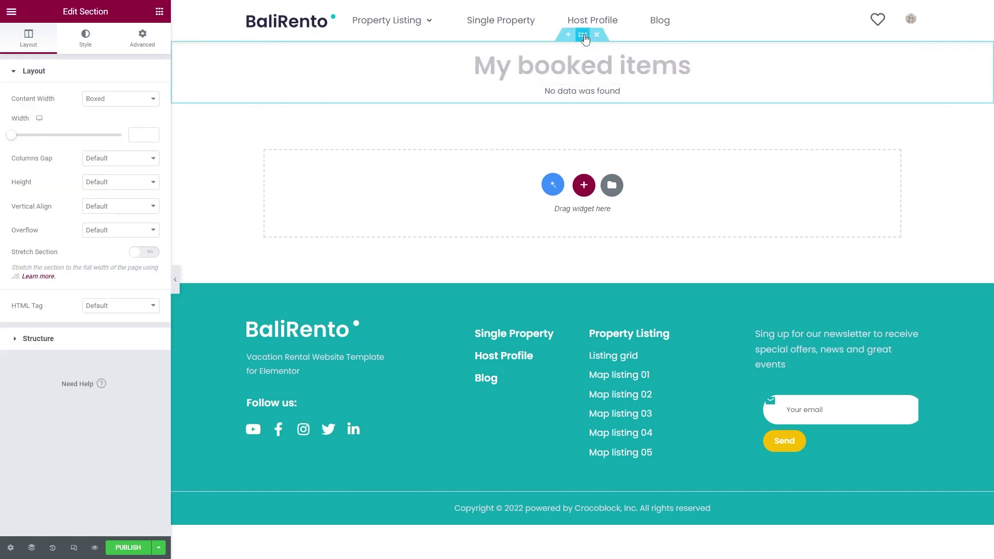
pyautogui.click(142, 38)
pyautogui.click(35, 155)
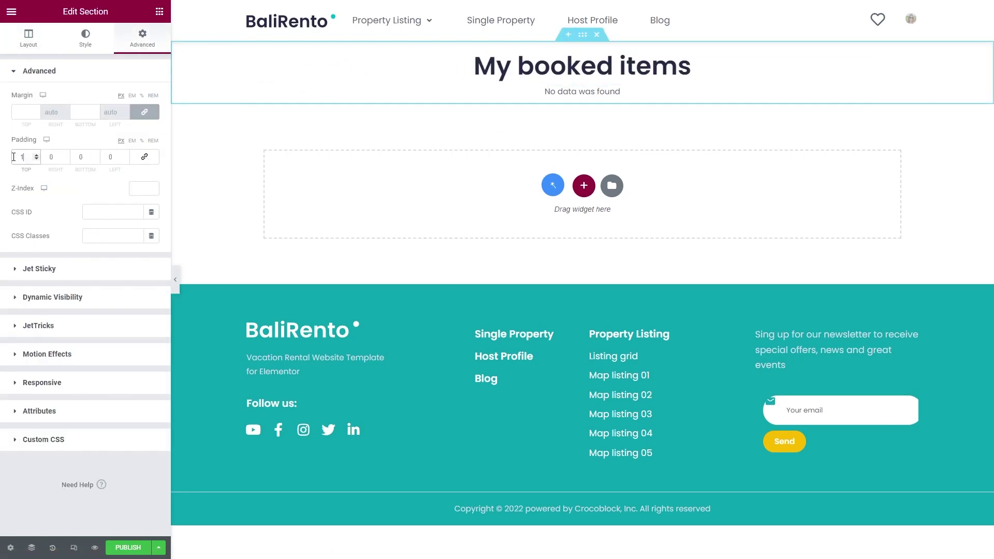
pyautogui.click(455, 99)
pyautogui.click(142, 38)
pyautogui.click(144, 157)
pyautogui.click(108, 155)
pyautogui.write('1')
pyautogui.click(49, 156)
pyautogui.write('1')
pyautogui.doubleClick(22, 156)
pyautogui.write('15')
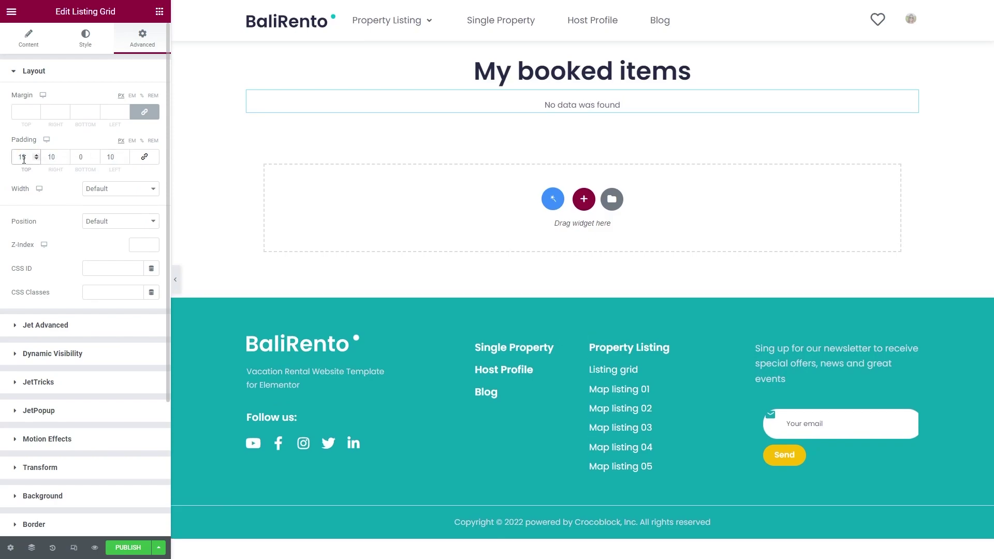
# Publish the template and exit to its WordPress edit screen
pyautogui.click(128, 547)
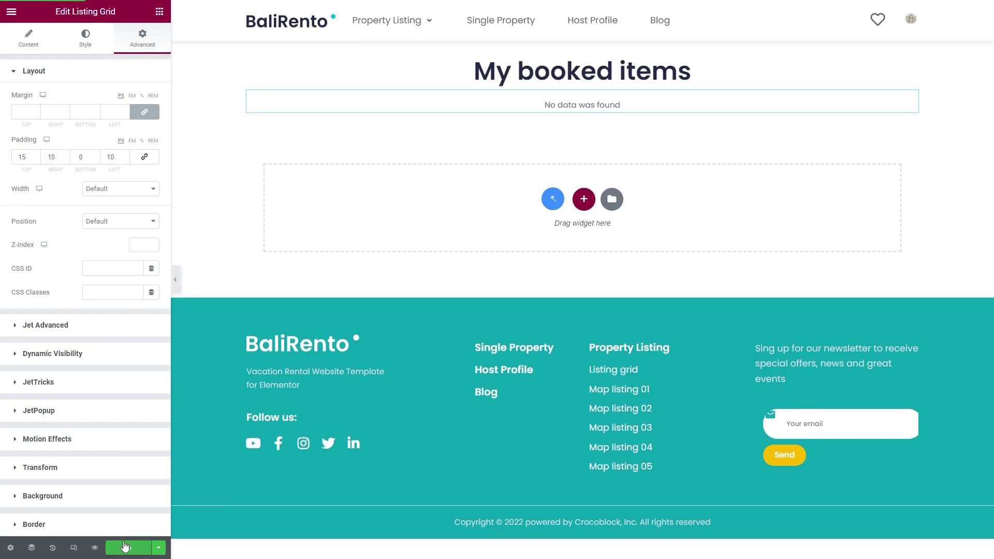
pyautogui.click(11, 11)
pyautogui.click(81, 231)
# In Profile Builder's Account Page settings, give My rooms the User booked items template and save
pyautogui.scroll(-4, 83, 231)
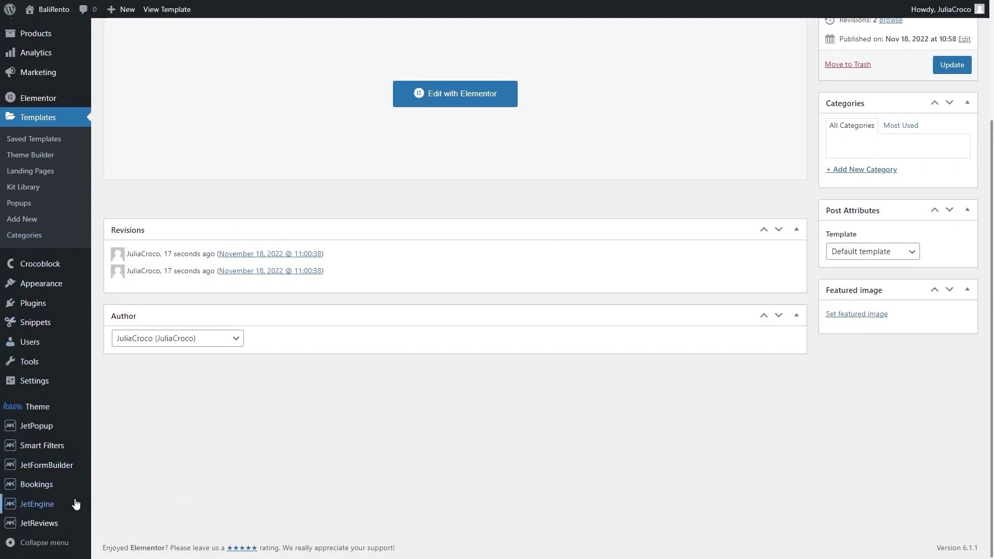
pyautogui.moveTo(76, 503)
pyautogui.click(163, 487)
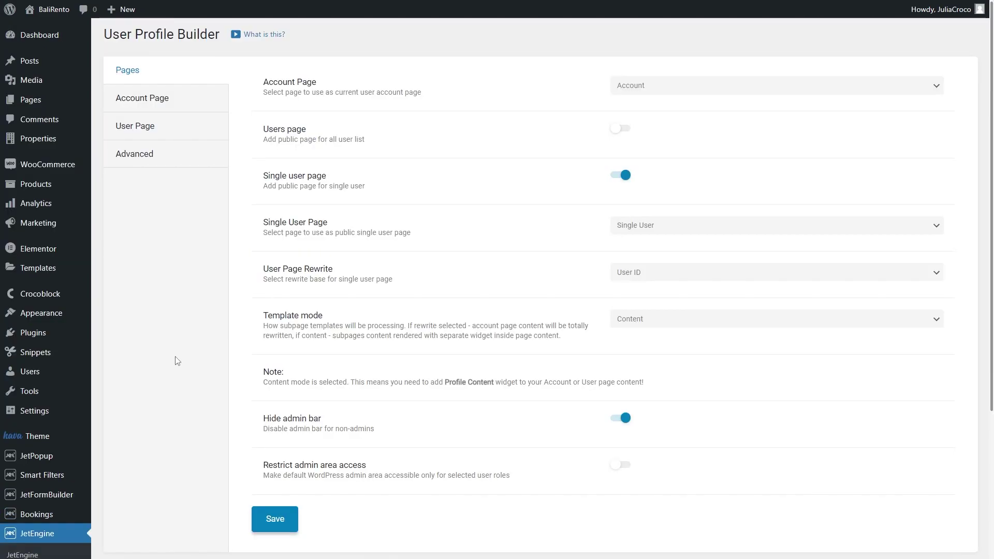
pyautogui.click(178, 99)
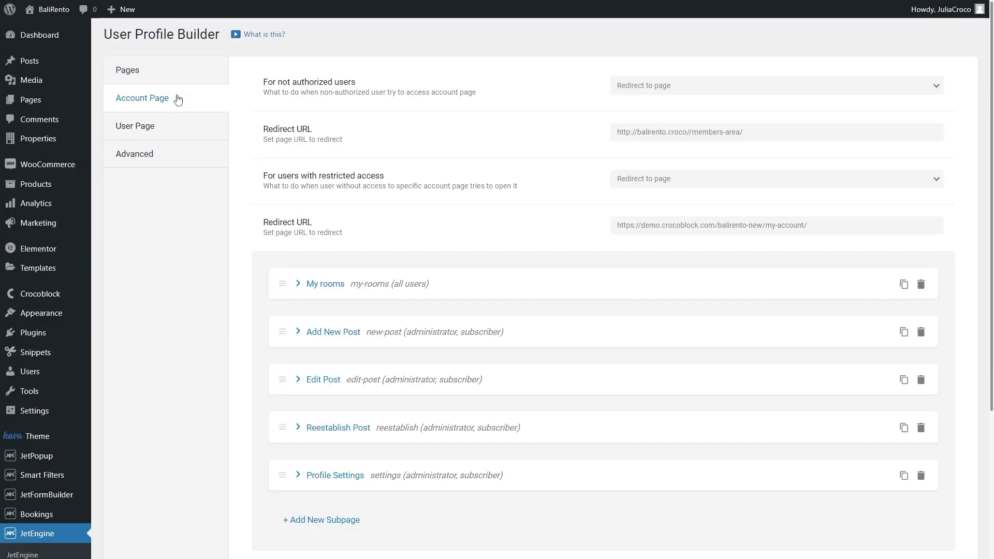
pyautogui.click(378, 284)
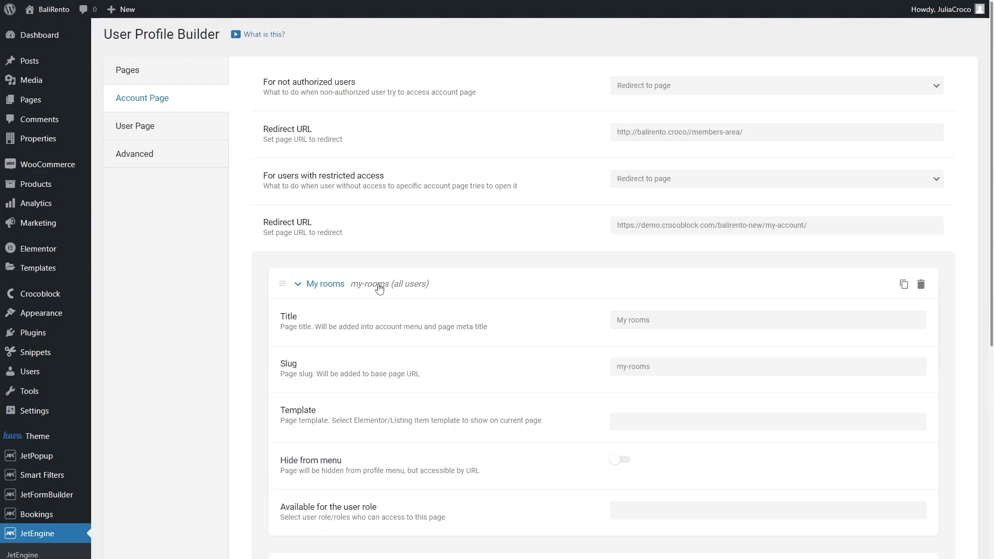
pyautogui.scroll(-1, 379, 288)
pyautogui.scroll(-2, 380, 288)
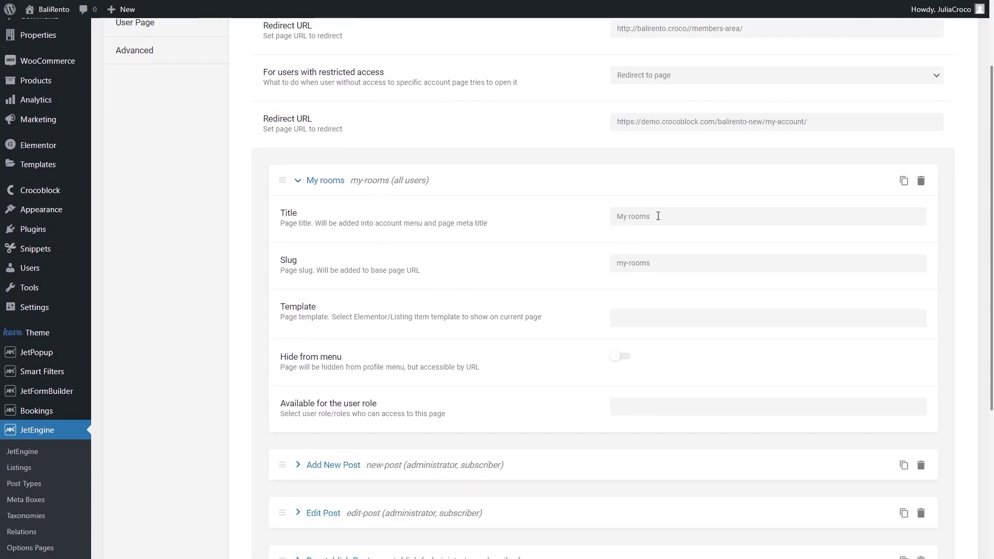
pyautogui.click(663, 316)
pyautogui.write('booked')
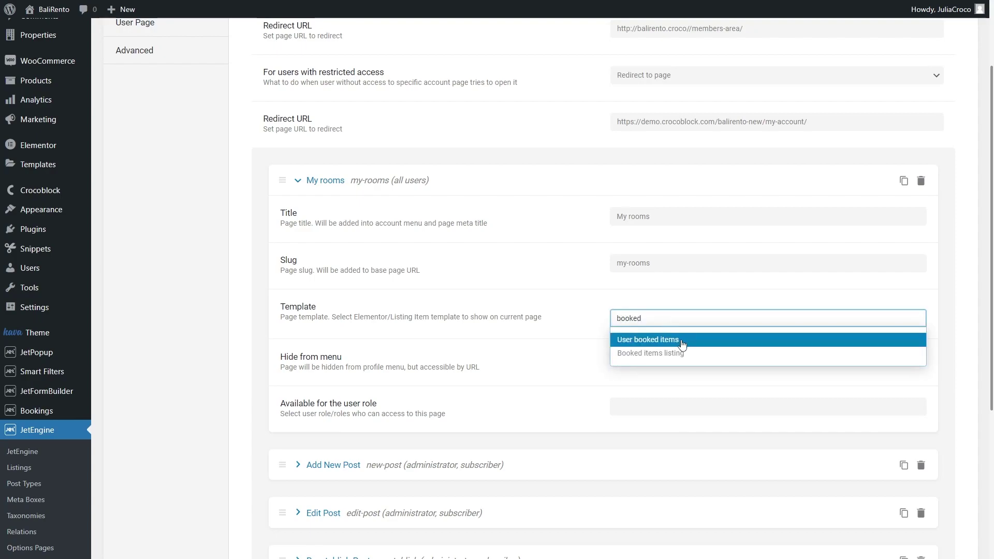
pyautogui.click(681, 340)
pyautogui.scroll(-5, 682, 340)
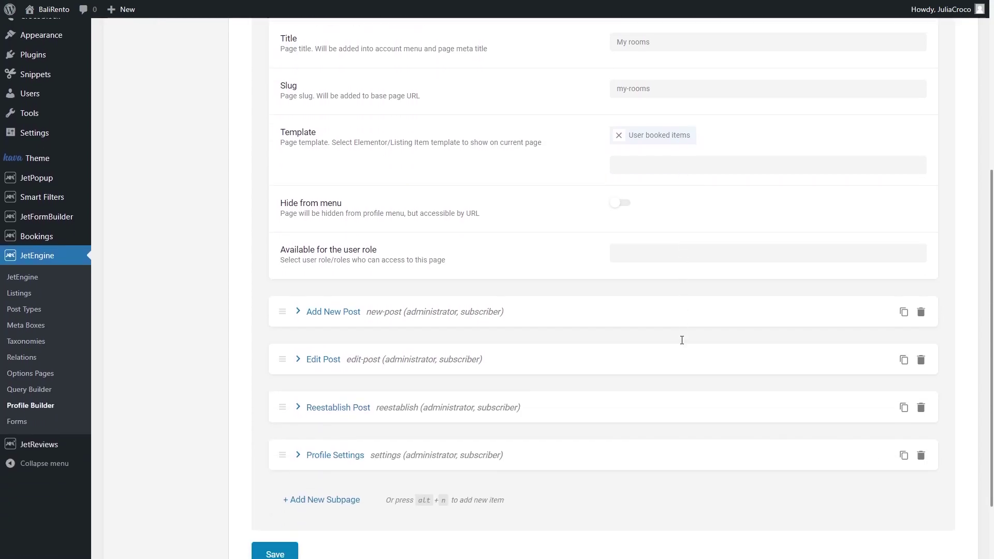
pyautogui.click(275, 472)
pyautogui.scroll(7, 275, 474)
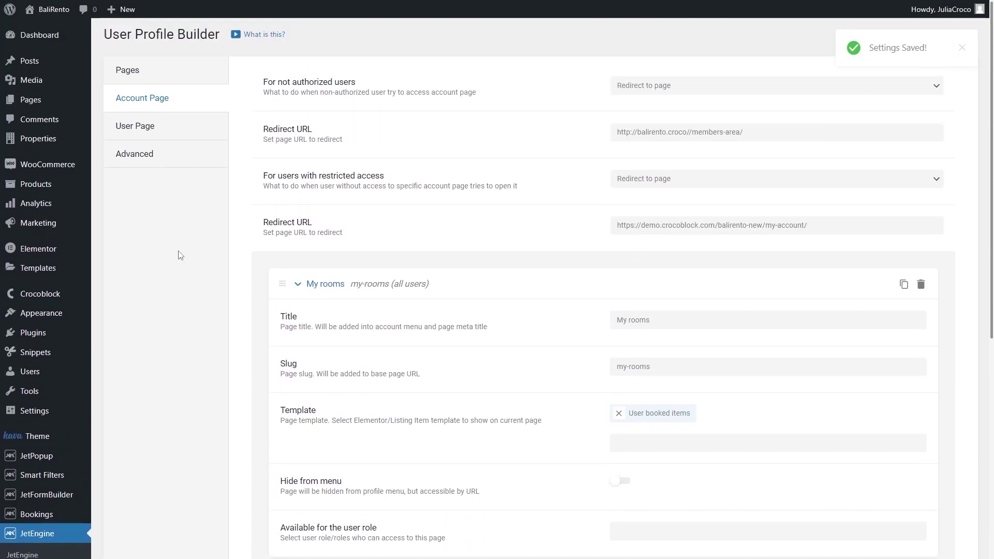
# Go to the site's homepage and open the Rainforest Guest House property page
pyautogui.click(52, 9)
pyautogui.scroll(-5, 179, 259)
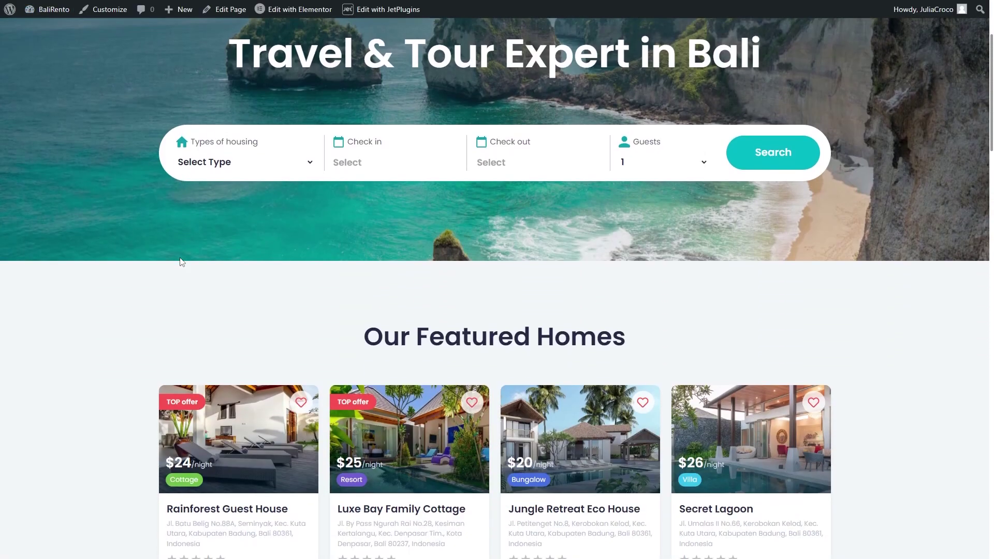
pyautogui.click(246, 340)
pyautogui.scroll(-10, 241, 340)
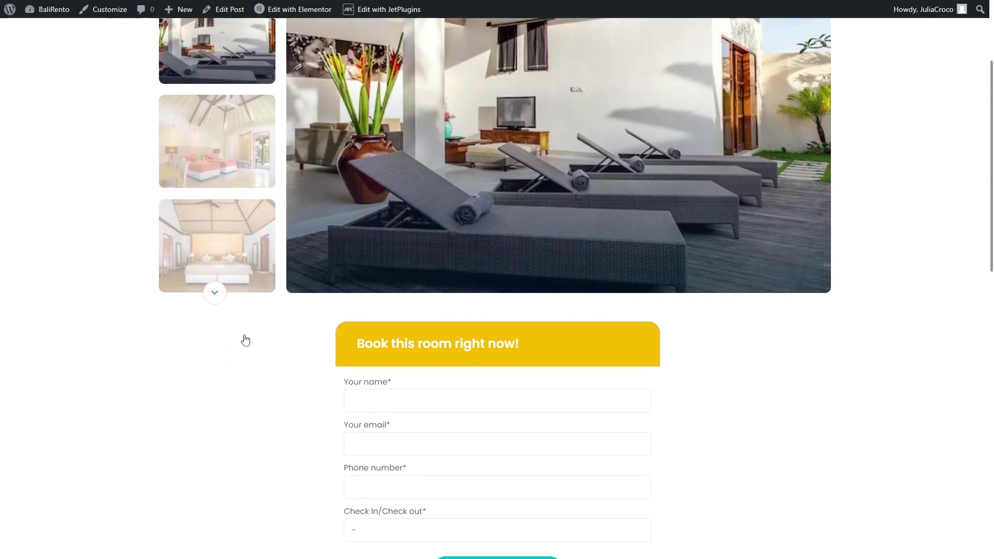
# Enter the guest's name, e-mail and phone, pick 26–29 November, and submit the booking
pyautogui.click(379, 243)
pyautogui.write('Julia')
pyautogui.click(390, 291)
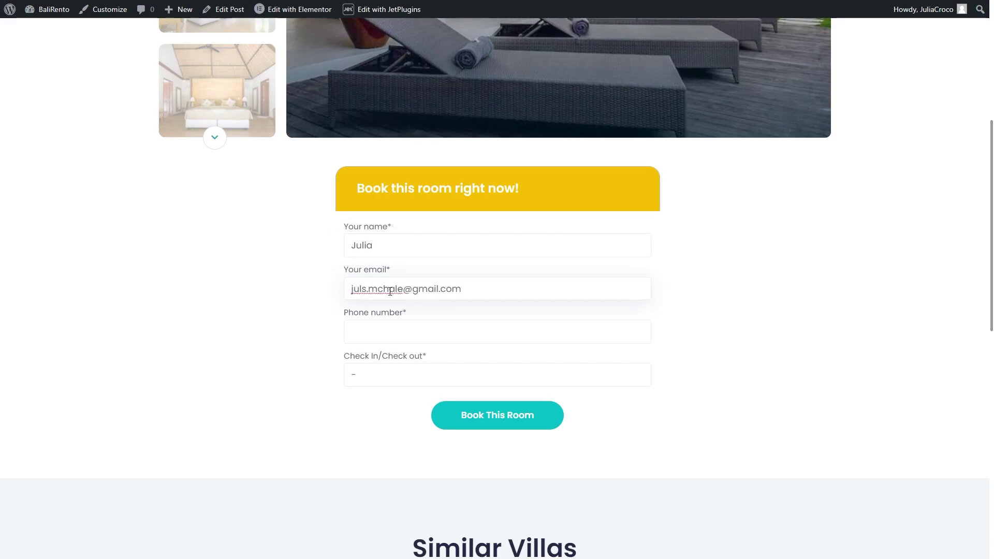
pyautogui.click(402, 329)
pyautogui.write('45635413')
pyautogui.click(434, 370)
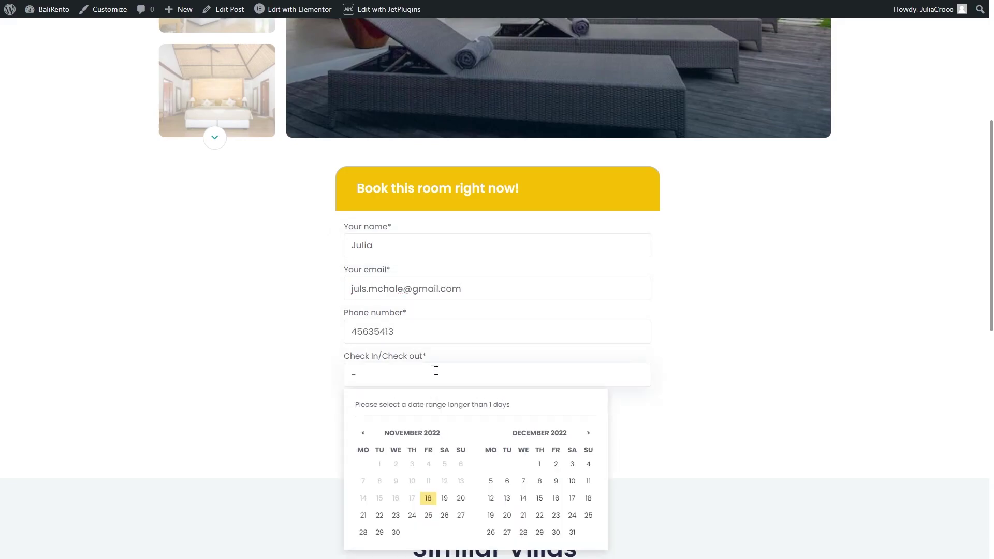
pyautogui.click(444, 515)
pyautogui.click(380, 532)
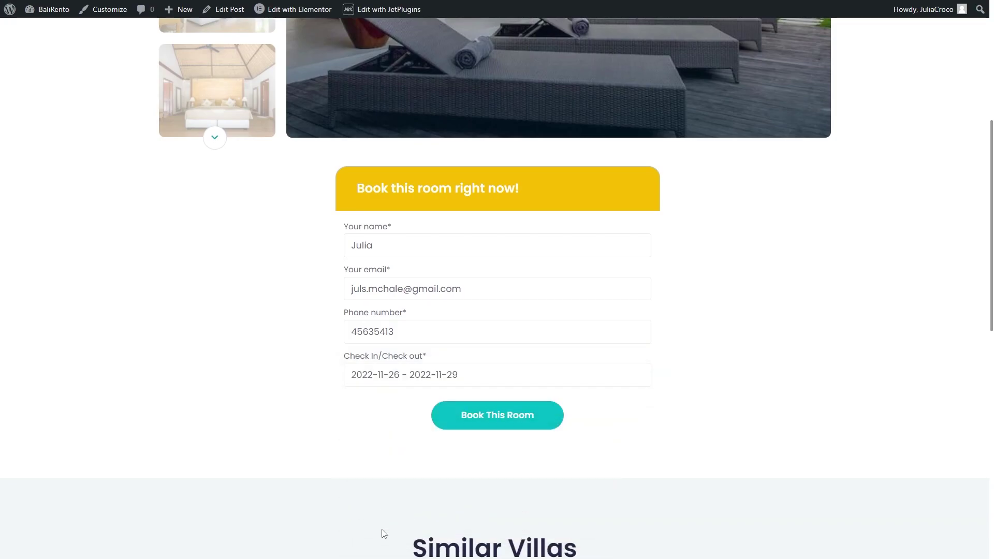
pyautogui.click(496, 414)
pyautogui.scroll(-5, 496, 415)
pyautogui.scroll(-2, 496, 415)
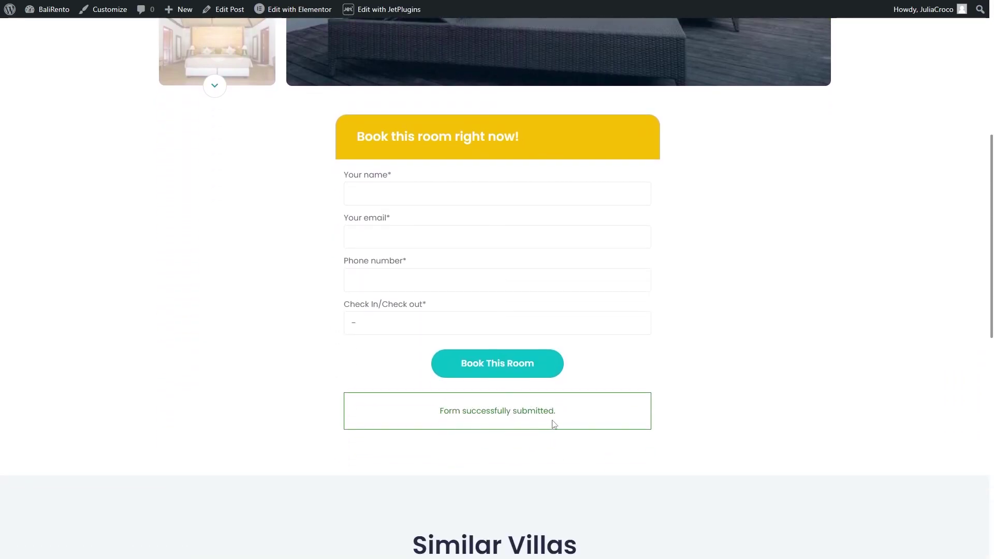
pyautogui.scroll(7, 552, 423)
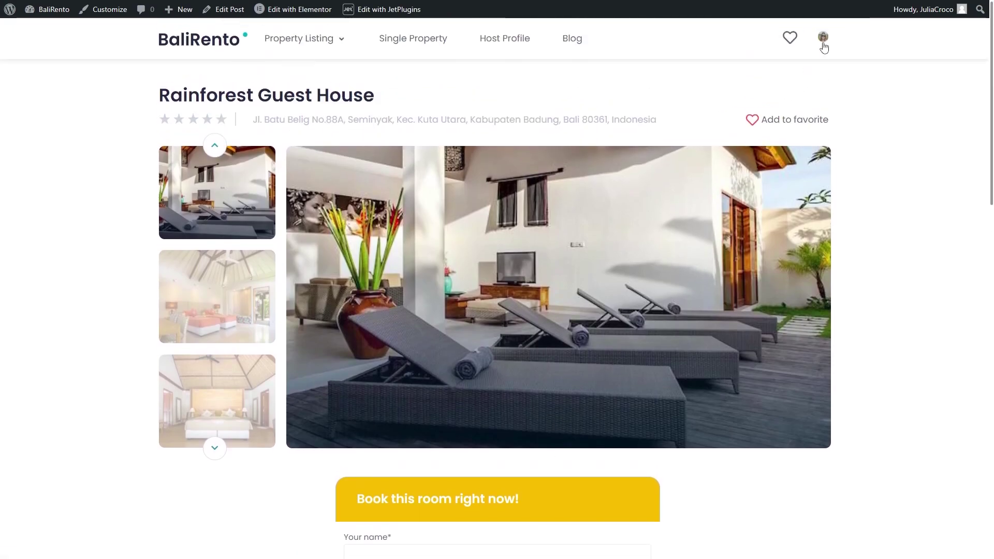
# Open the account page from the header avatar to see booking 6 listed
pyautogui.click(823, 39)
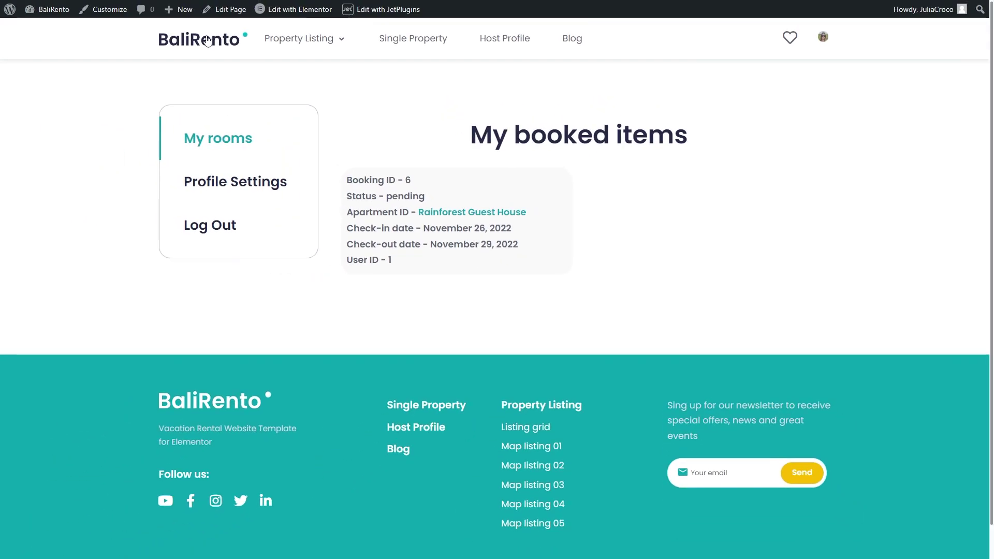
# Return to the homepage and open the Luxe Bay Family Cottage property page
pyautogui.click(207, 41)
pyautogui.scroll(-4, 321, 244)
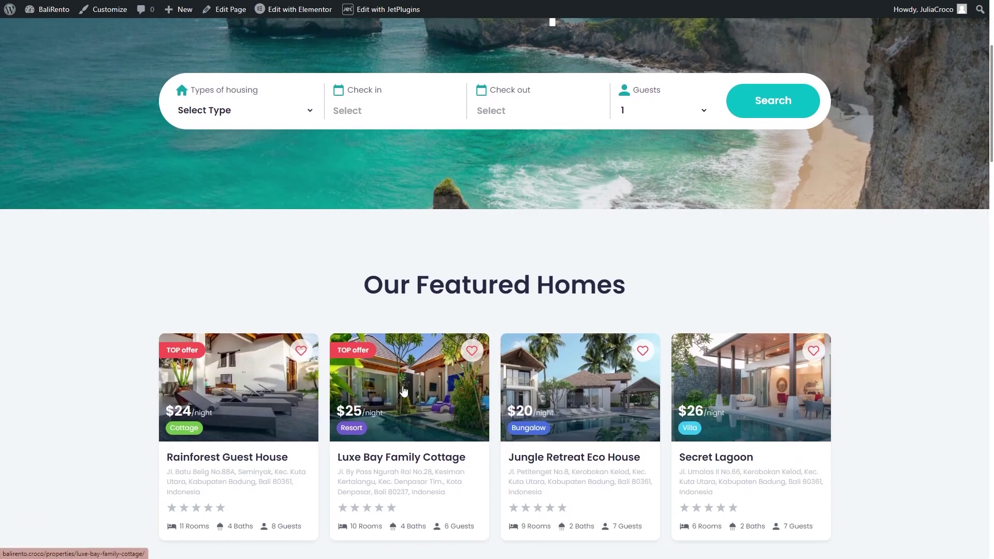
pyautogui.click(404, 391)
pyautogui.scroll(-4, 412, 311)
# Book Luxe Bay Family Cottage for 22–24 December with the guest's details, then view the account page
pyautogui.click(412, 363)
pyautogui.click(410, 390)
pyautogui.scroll(-2, 411, 391)
pyautogui.click(416, 311)
pyautogui.click(434, 332)
pyautogui.click(428, 347)
pyautogui.write('5315356')
pyautogui.click(481, 389)
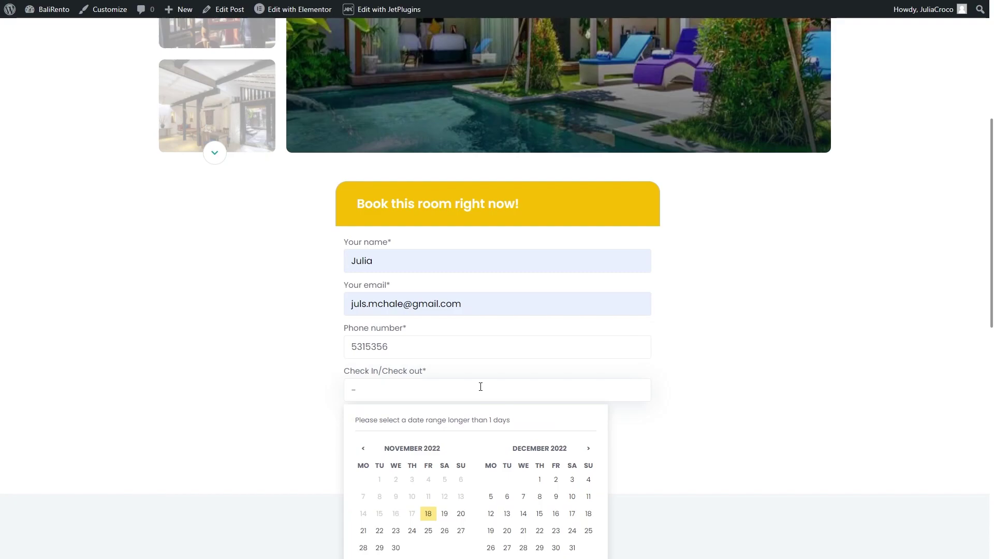
pyautogui.scroll(-2, 540, 426)
pyautogui.click(539, 427)
pyautogui.click(572, 427)
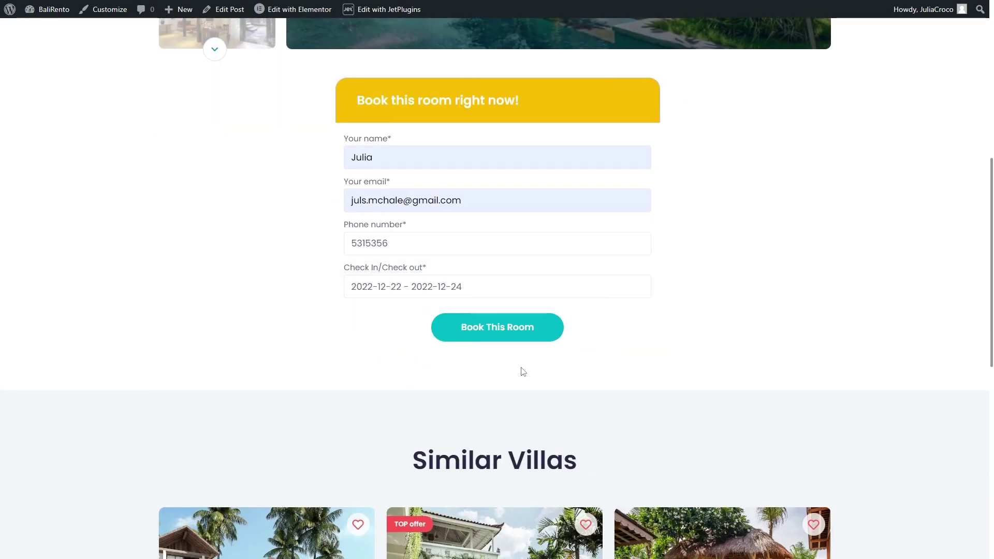
pyautogui.click(498, 327)
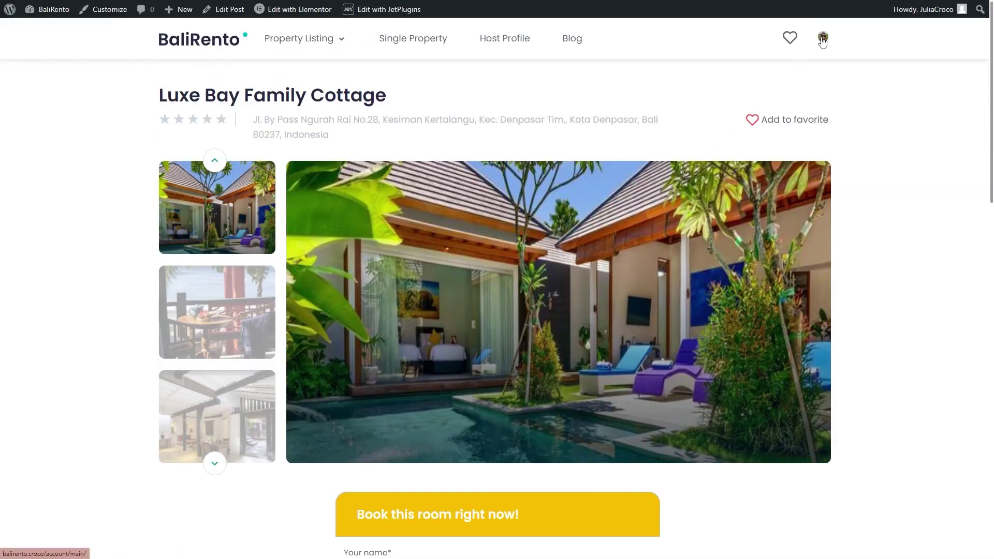
pyautogui.click(823, 38)
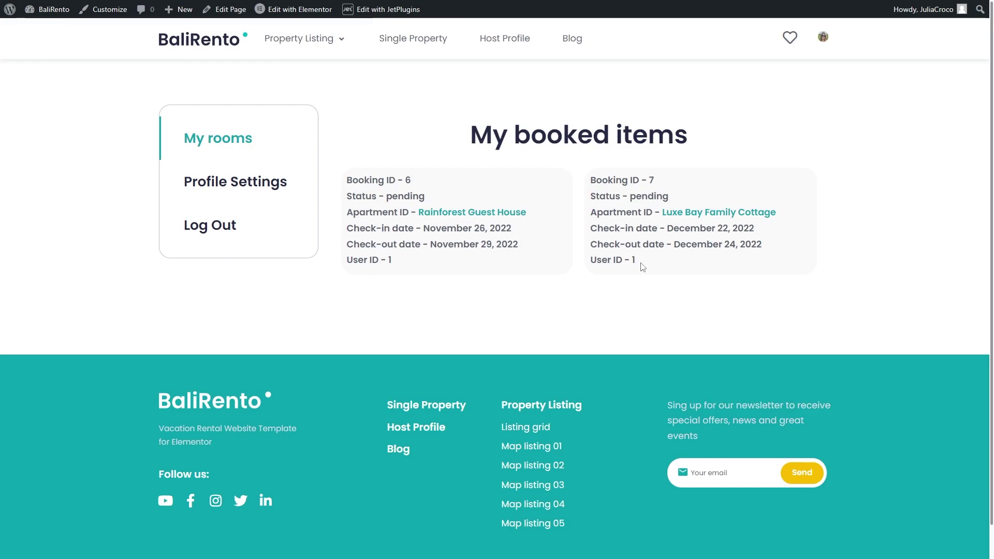
# In JetBooking's Bookings list, change booking 7's status to Completed and save
pyautogui.click(58, 13)
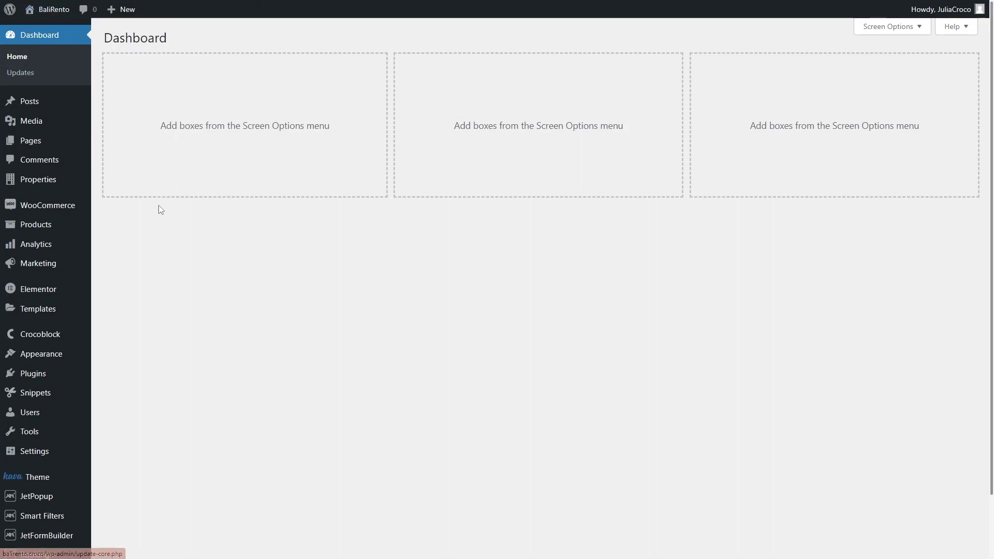
pyautogui.scroll(-2, 166, 238)
pyautogui.moveTo(75, 489)
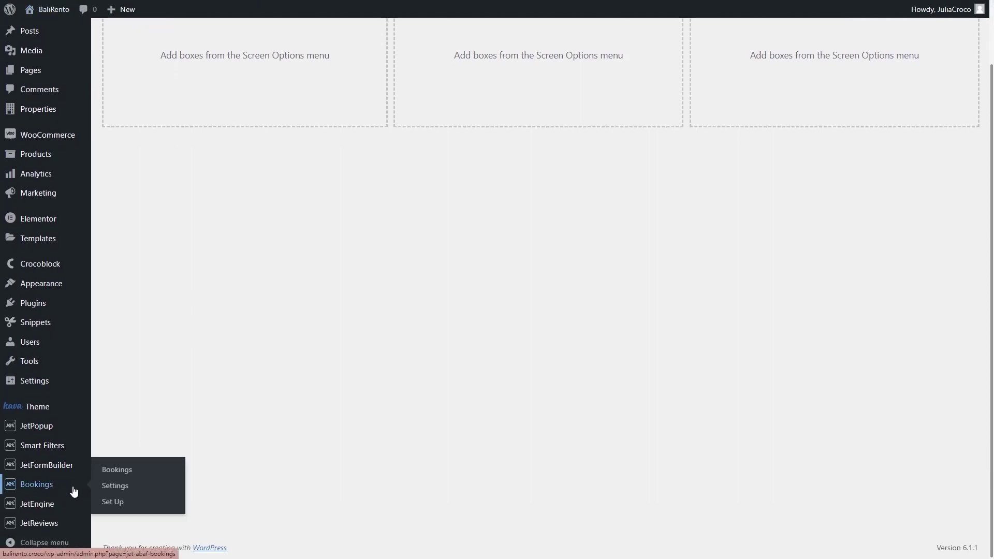
pyautogui.click(145, 470)
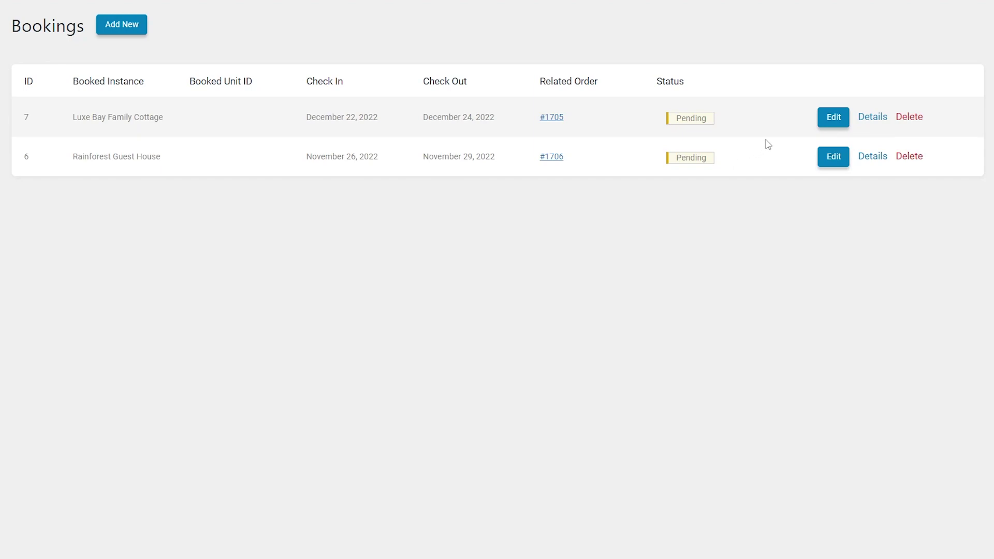
pyautogui.click(830, 119)
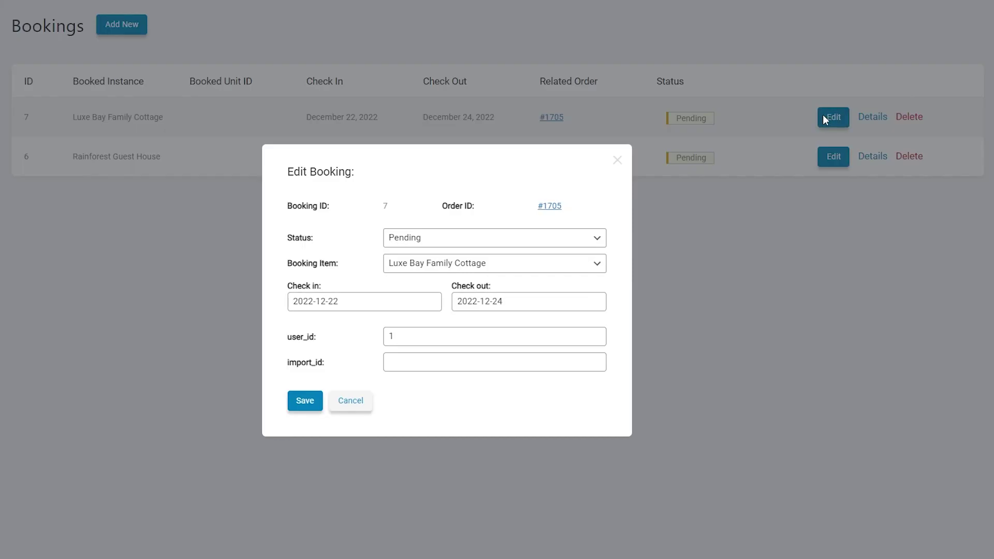
pyautogui.click(487, 241)
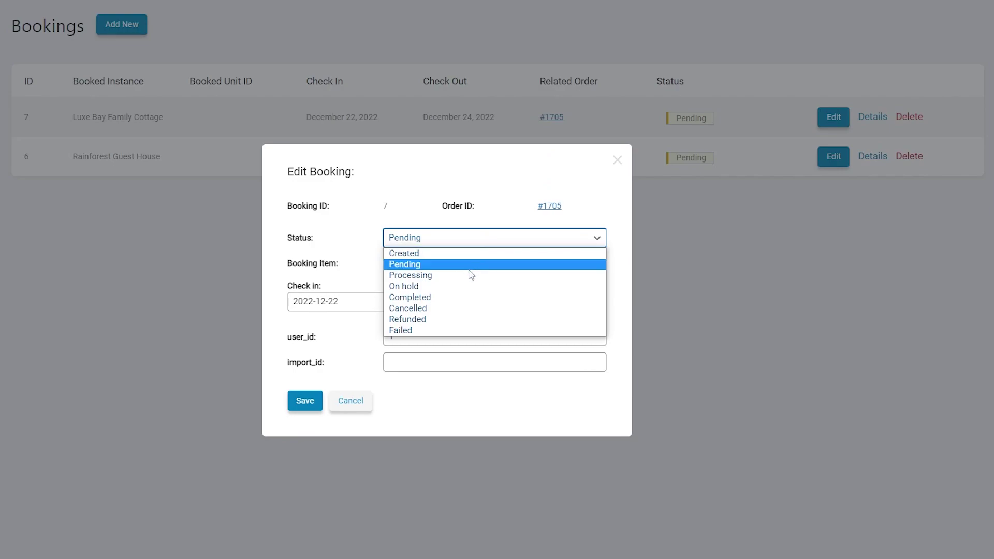
pyautogui.click(461, 298)
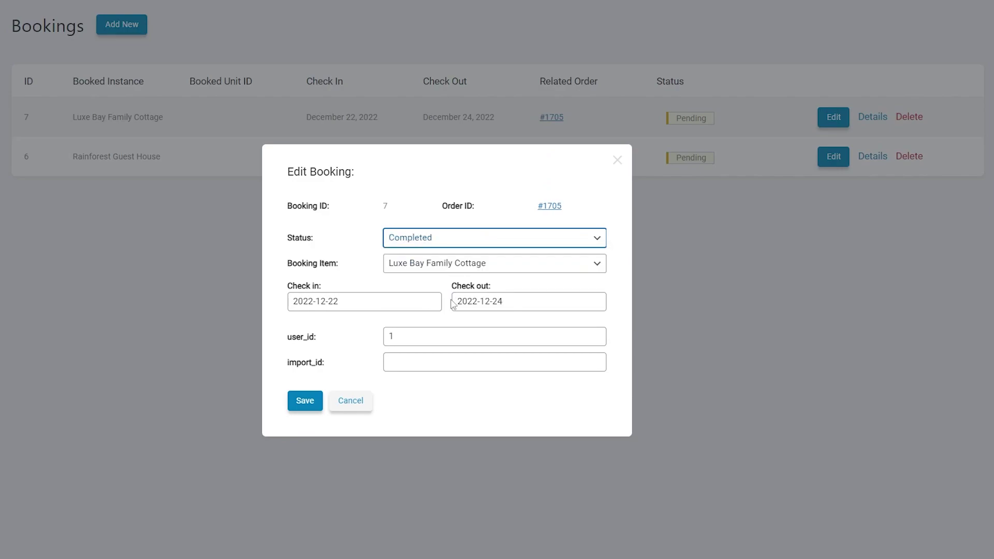
pyautogui.click(305, 401)
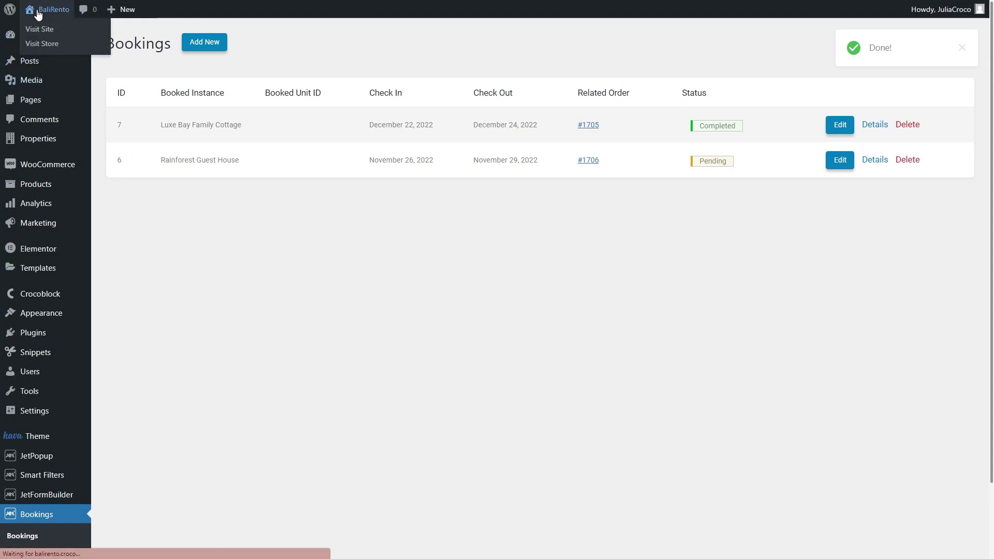
# Open the front-end My booked items page and highlight booking 7's completed status
pyautogui.click(35, 25)
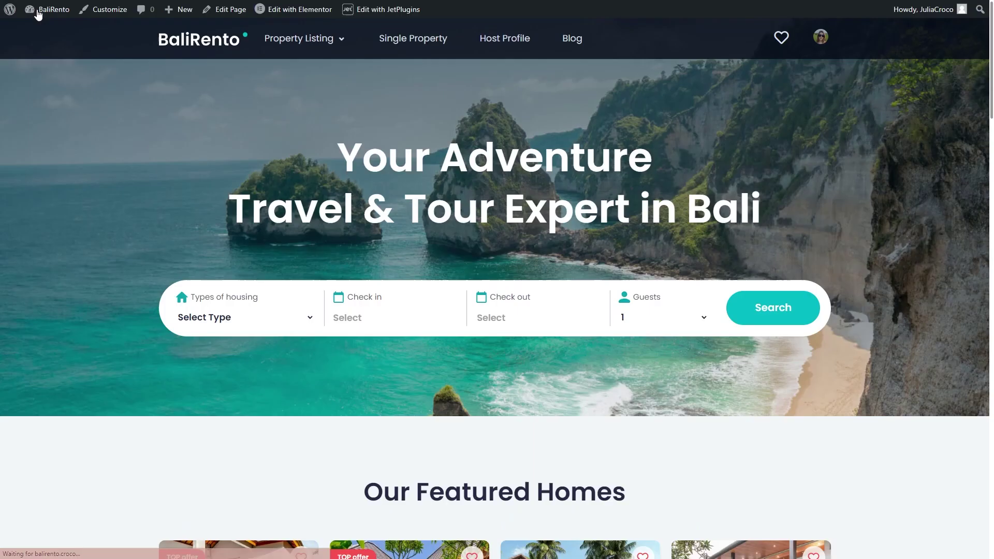
pyautogui.click(821, 40)
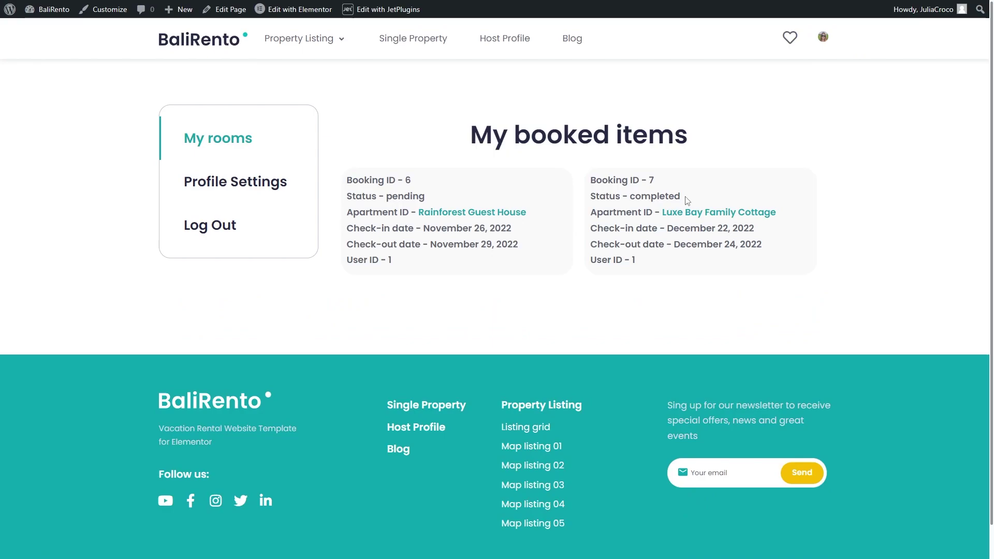
pyautogui.moveTo(686, 201); pyautogui.dragTo(632, 199)
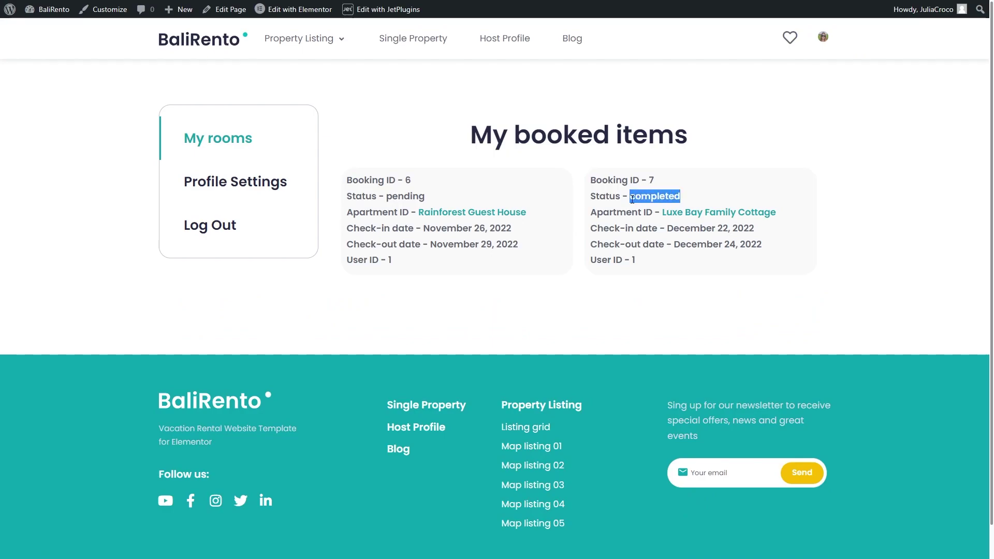